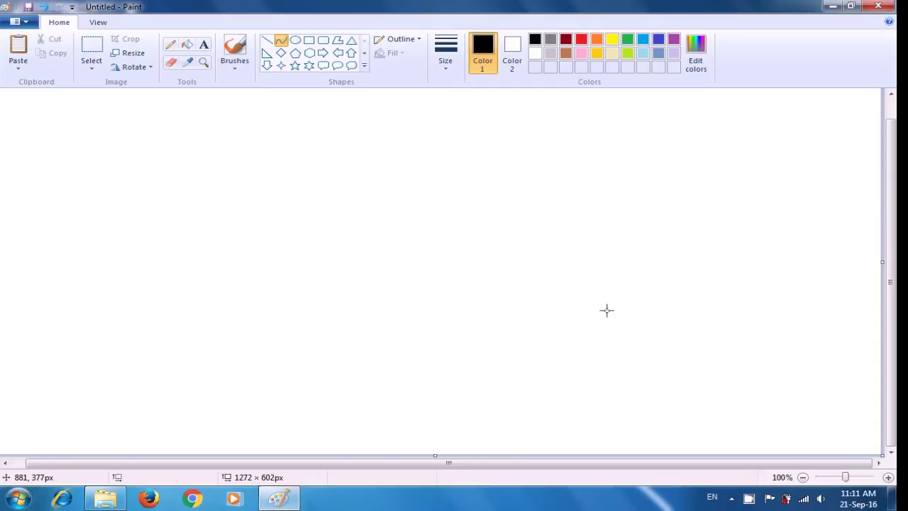
Draw a small black L-shaped curve about 19 × 36 px in the right half of the canvas.
drag(616, 294, 619, 315)
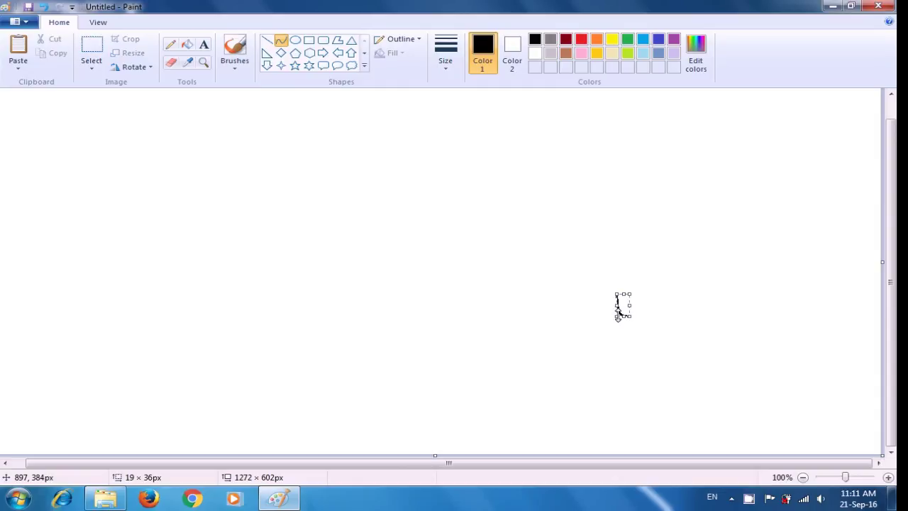
click(590, 287)
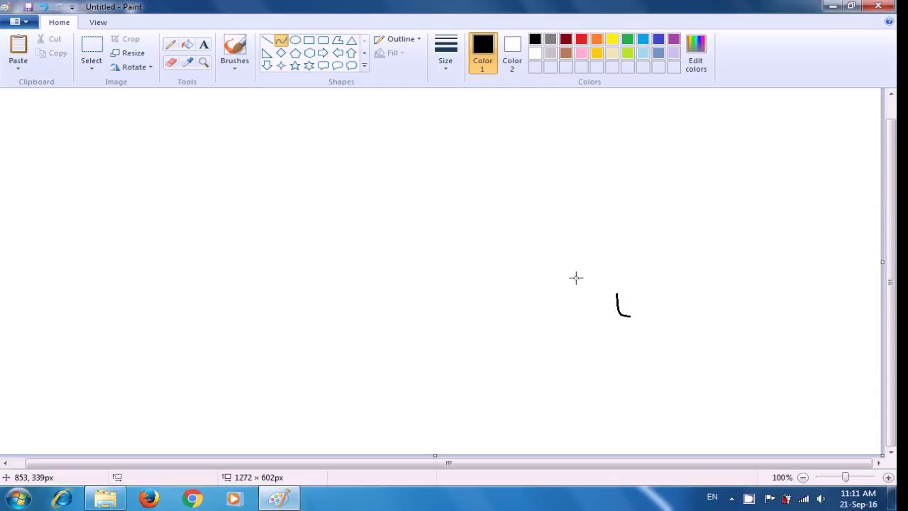
Select the small curve with a transparent rectangular selection of about 41 × 77 px and paste a copy of it.
click(92, 65)
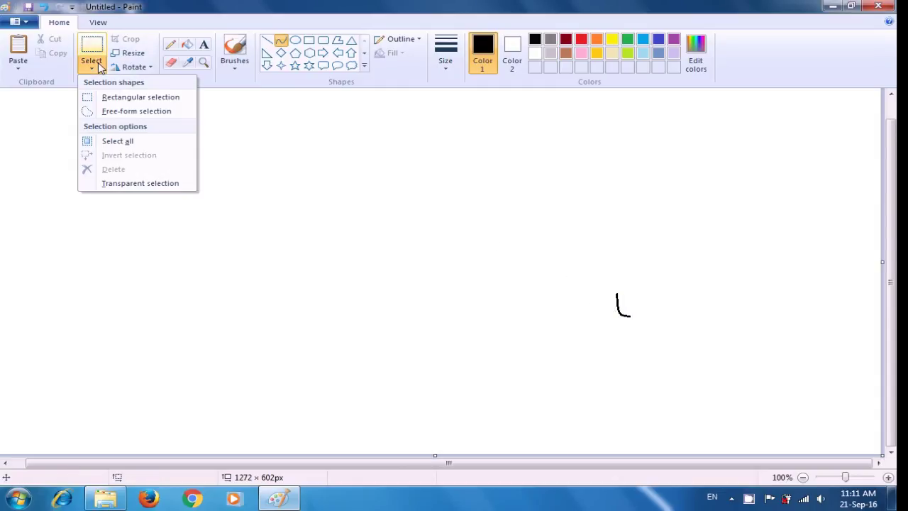
click(106, 95)
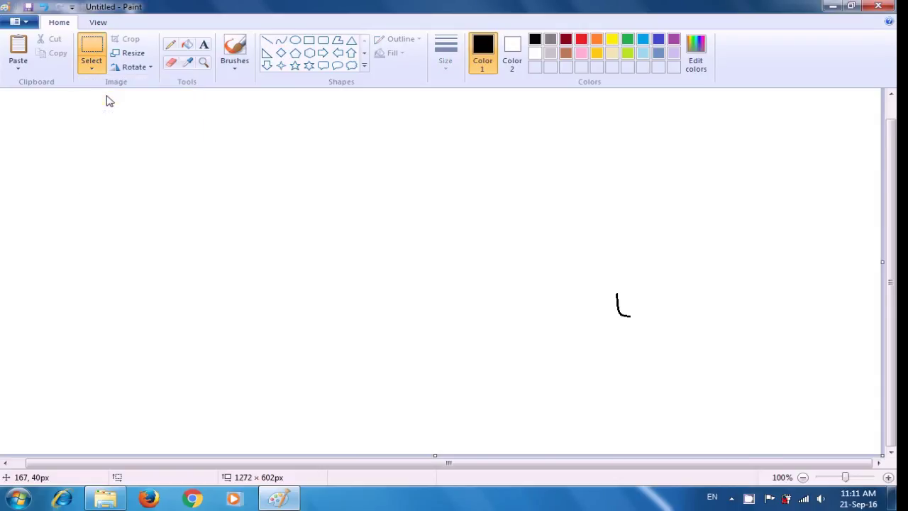
click(92, 67)
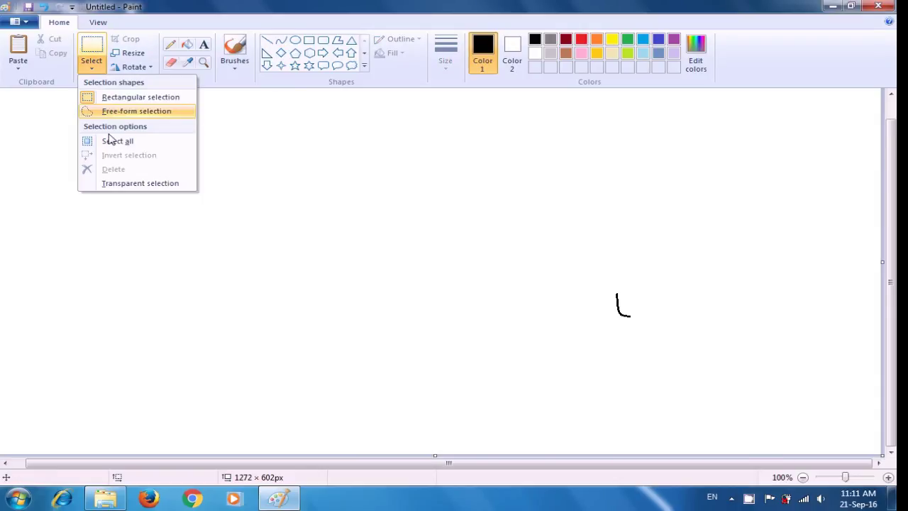
click(123, 183)
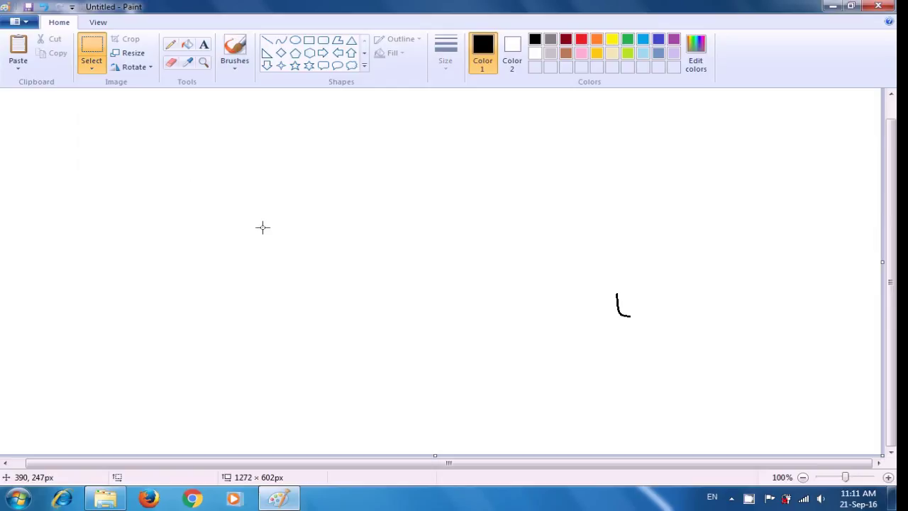
drag(609, 282, 638, 332)
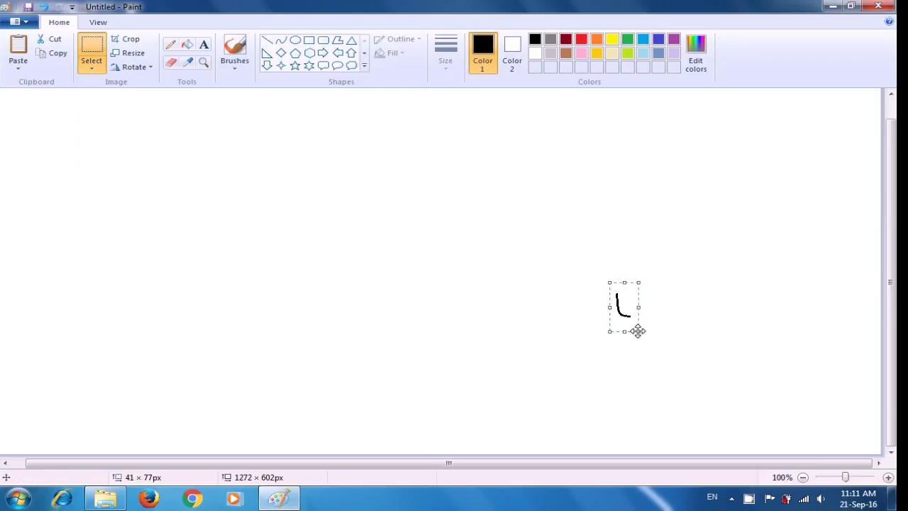
key(ctrl+v)
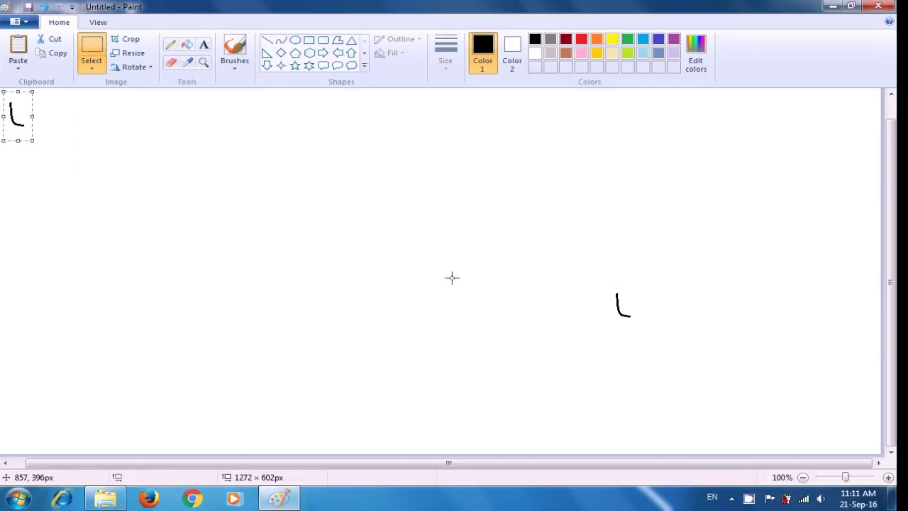
Flip the pasted curve horizontally and join it to the original to form a U-shaped cup.
click(152, 68)
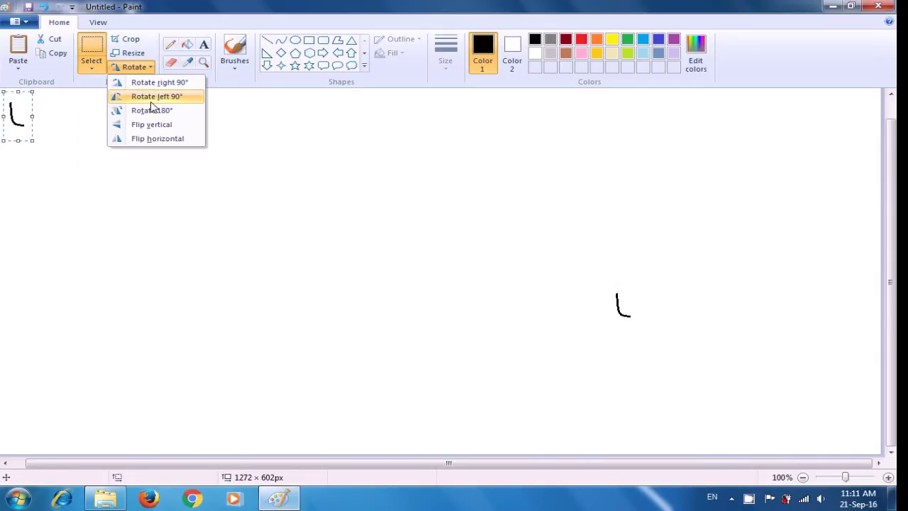
click(150, 139)
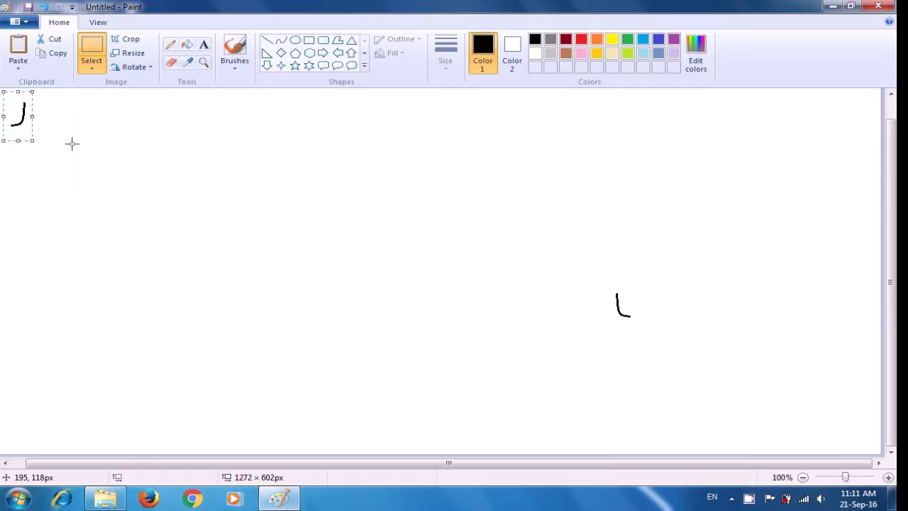
click(25, 125)
mouse_move(25, 124)
mouse_down()
mouse_move(452, 245)
mouse_move(647, 307)
mouse_move(645, 314)
mouse_up()
click(694, 298)
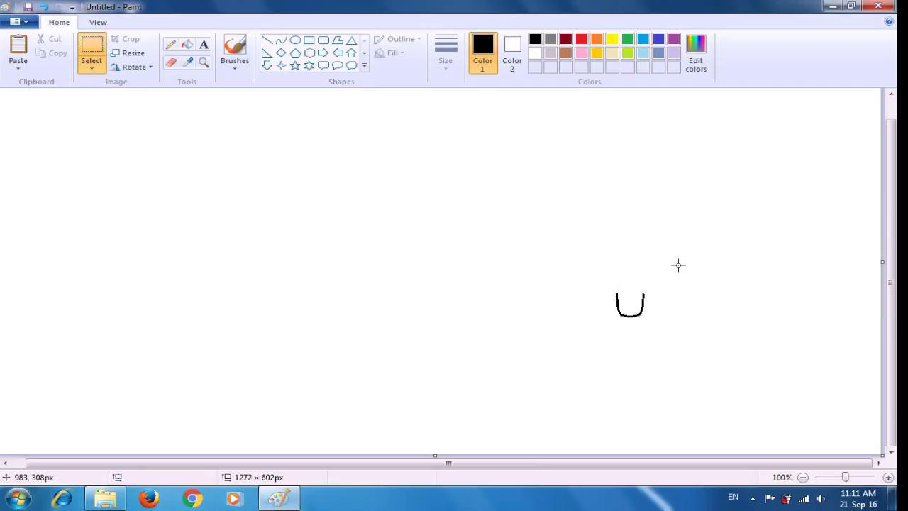
Draw two short curves sloping inward from the cup's upper ends to form its left and right pointed tips.
click(281, 40)
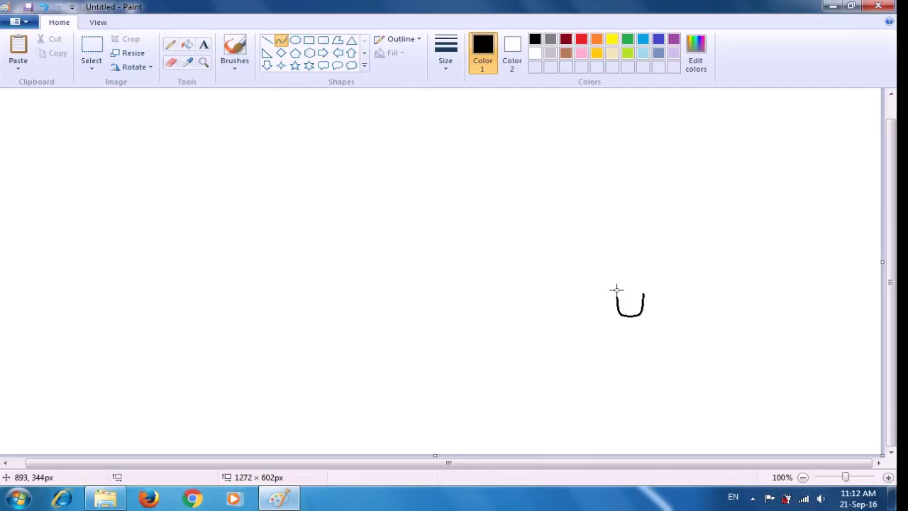
drag(616, 292, 620, 298)
drag(642, 294, 637, 296)
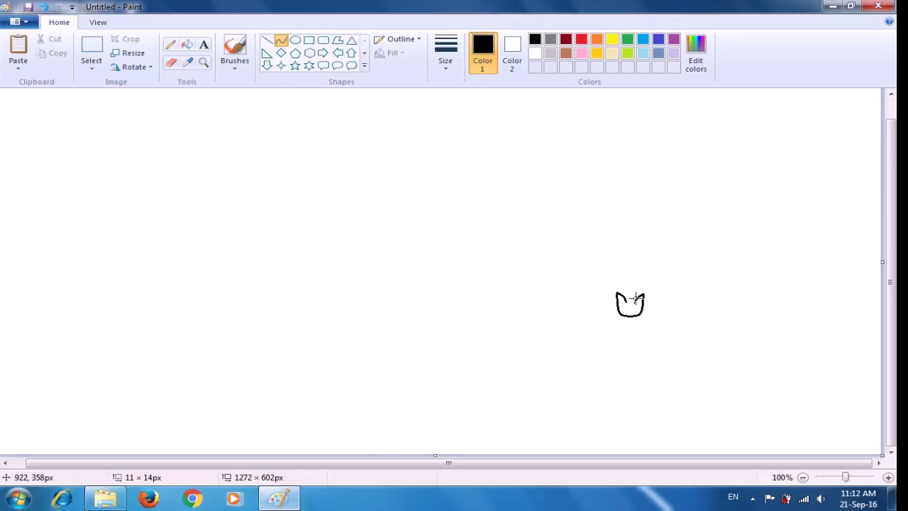
key(ctrl+z)
drag(618, 295, 628, 302)
click(629, 301)
Draw a taller pointed tip with curves between the two side tips to close the top of the cup.
drag(629, 301, 632, 286)
key(ctrl+z)
drag(627, 295, 632, 284)
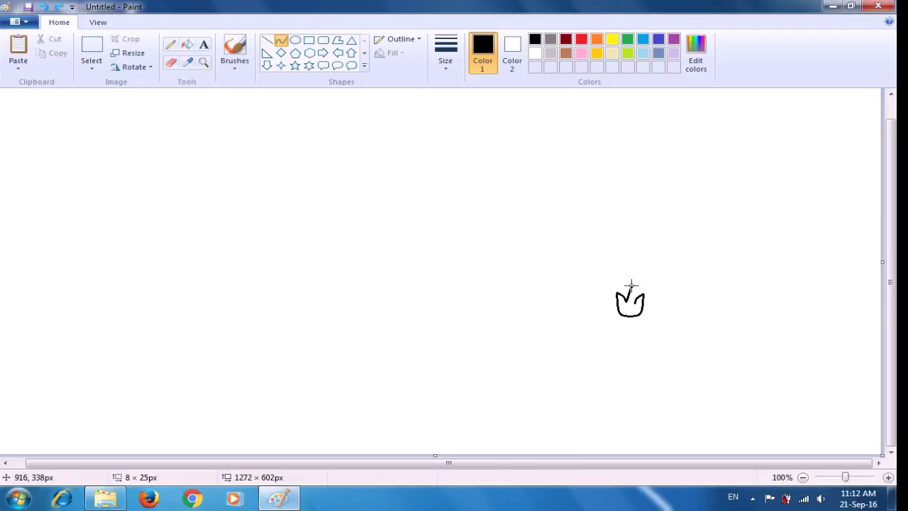
mouse_move(632, 286)
mouse_down()
mouse_move(625, 291)
mouse_move(632, 284)
mouse_up()
mouse_move(630, 286)
mouse_down()
mouse_move(636, 302)
mouse_move(637, 290)
mouse_up()
key(Escape)
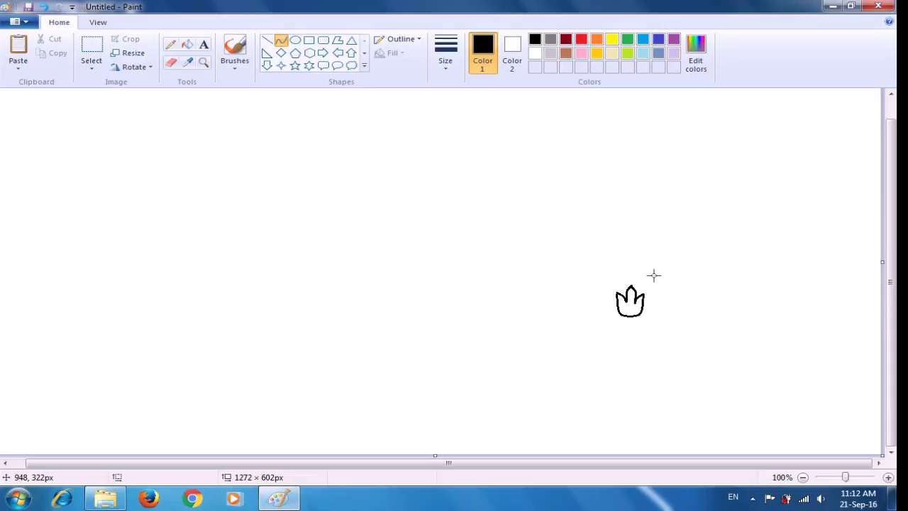
Draw a slightly wavy vertical line about 56 px tall to the right of the cup and place a copy close beside it as a stem.
drag(712, 290, 712, 309)
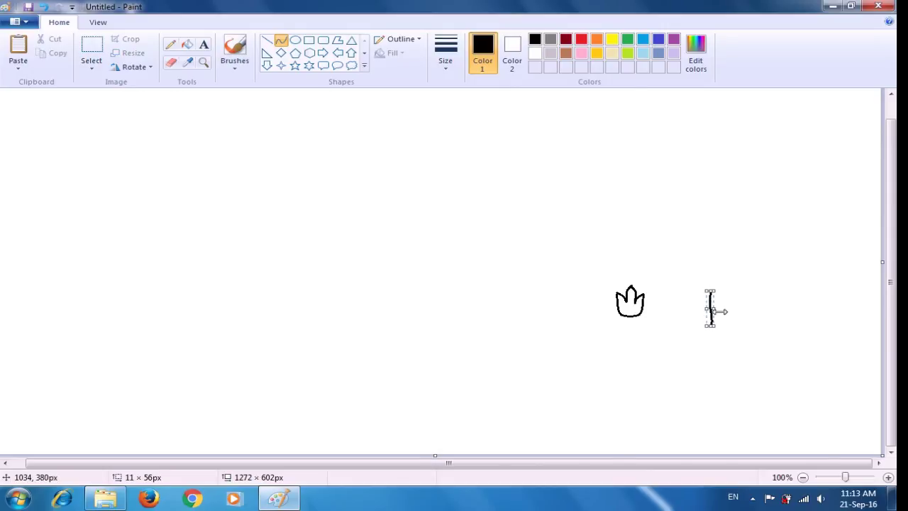
click(729, 307)
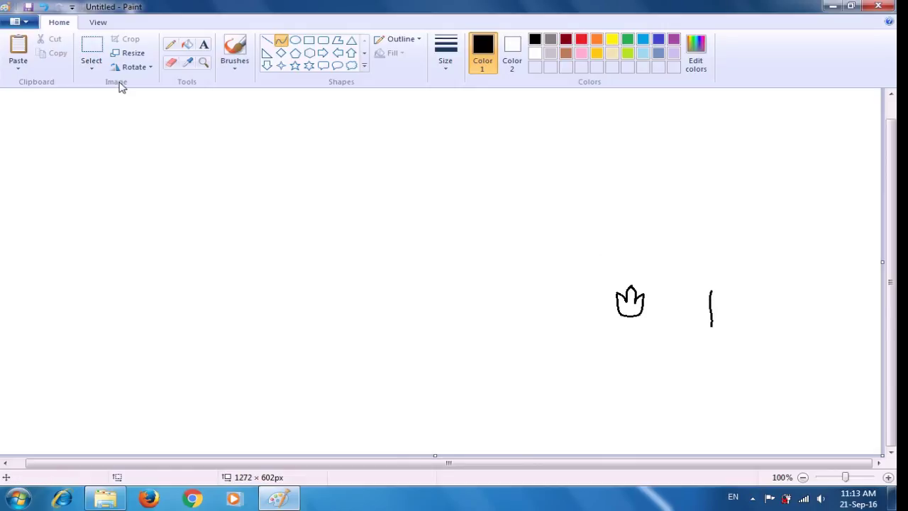
click(103, 68)
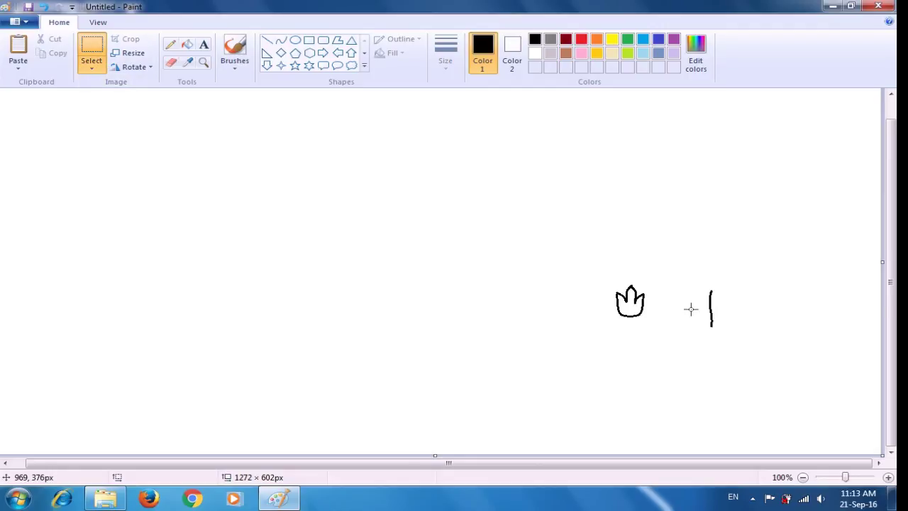
drag(703, 286, 724, 334)
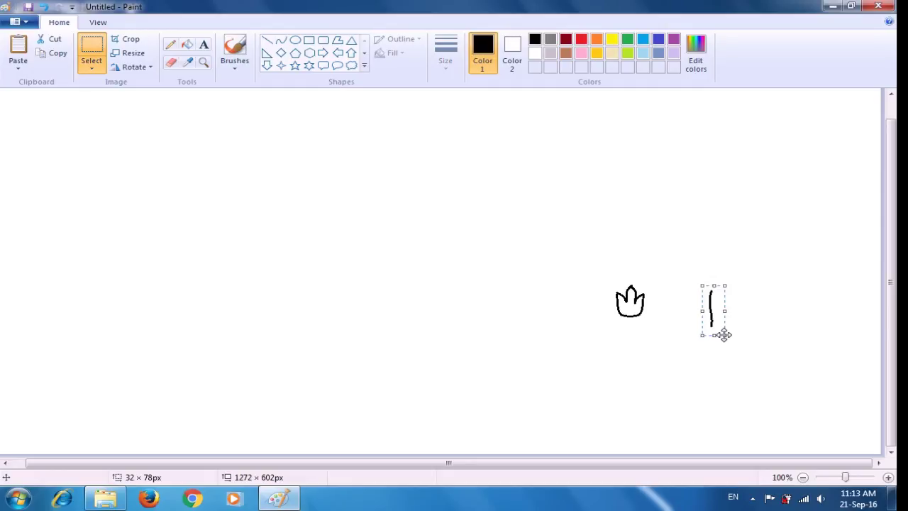
key(ctrl+c)
key(ctrl+v)
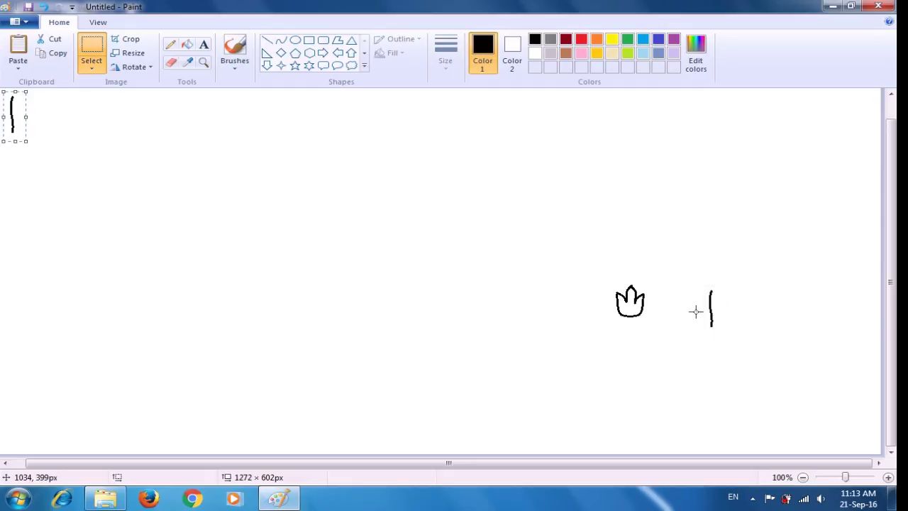
mouse_move(19, 122)
mouse_down()
mouse_move(10, 120)
mouse_move(123, 174)
mouse_move(546, 302)
mouse_move(683, 323)
mouse_move(714, 316)
mouse_up()
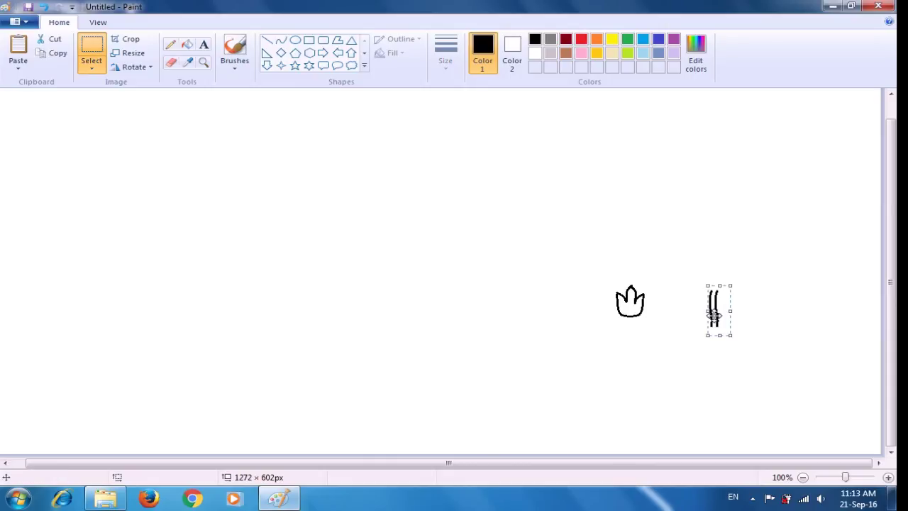
click(741, 296)
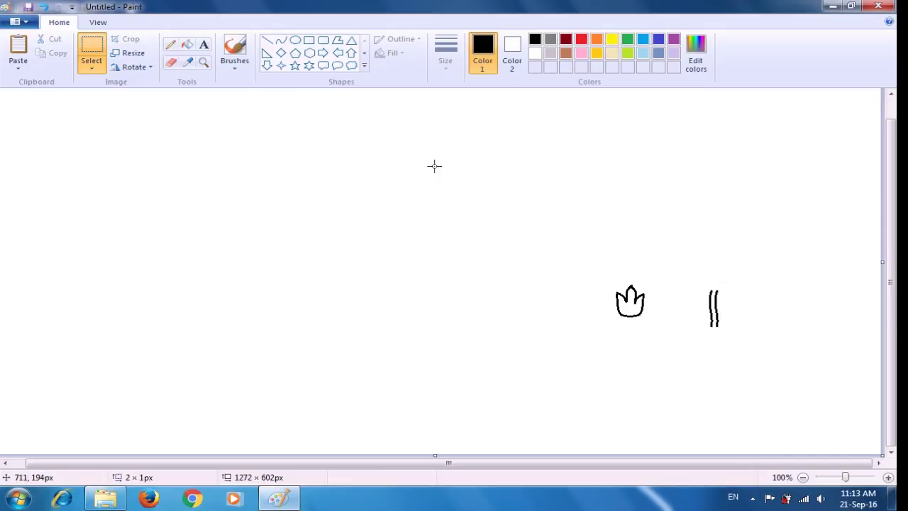
Close the stem's lower end with a short straight line and move the stem directly beneath the cup.
click(269, 42)
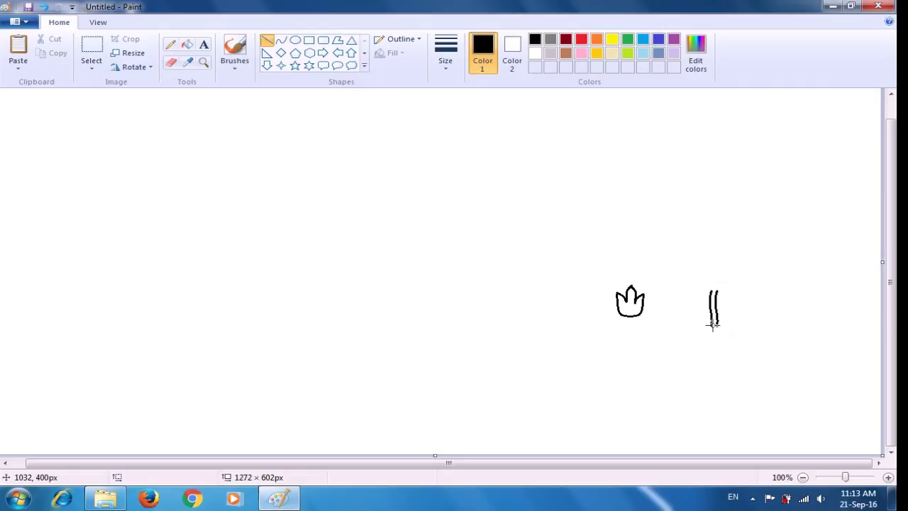
drag(712, 326, 717, 326)
click(93, 48)
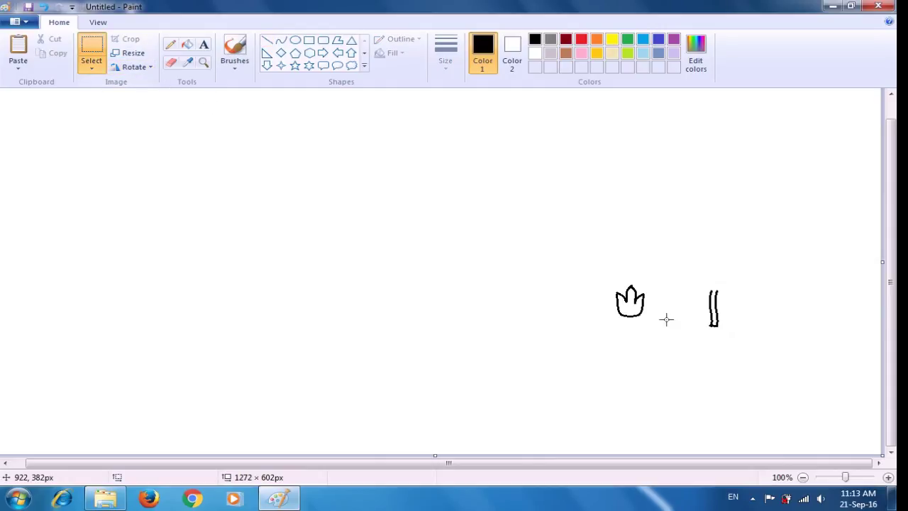
mouse_move(702, 288)
mouse_down()
mouse_move(707, 333)
mouse_move(740, 350)
mouse_move(692, 348)
mouse_move(662, 367)
mouse_move(629, 354)
mouse_up()
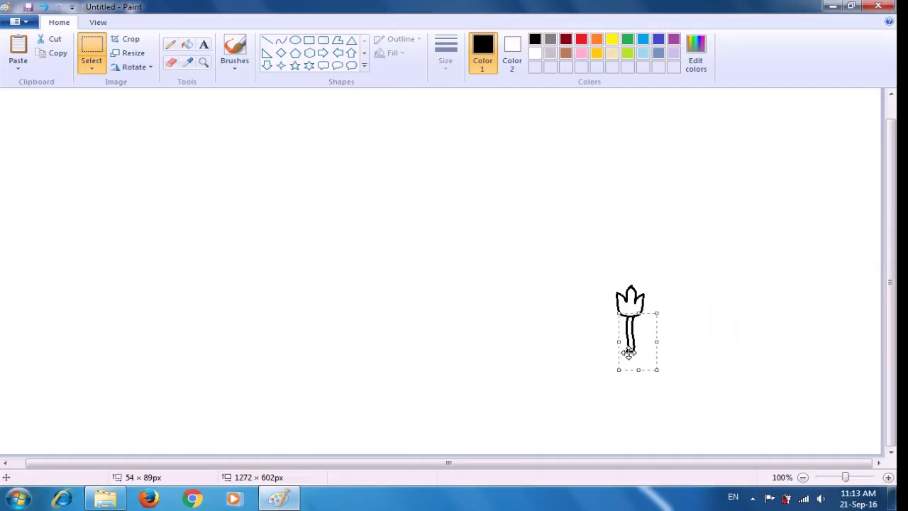
click(737, 352)
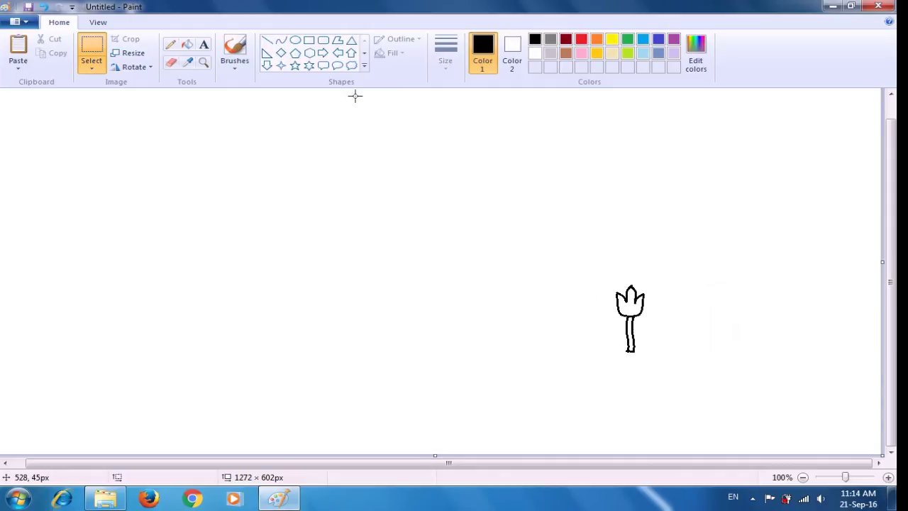
Draw the lower-left part of the flower head's outline with curves rising from the cup's left tip.
click(282, 41)
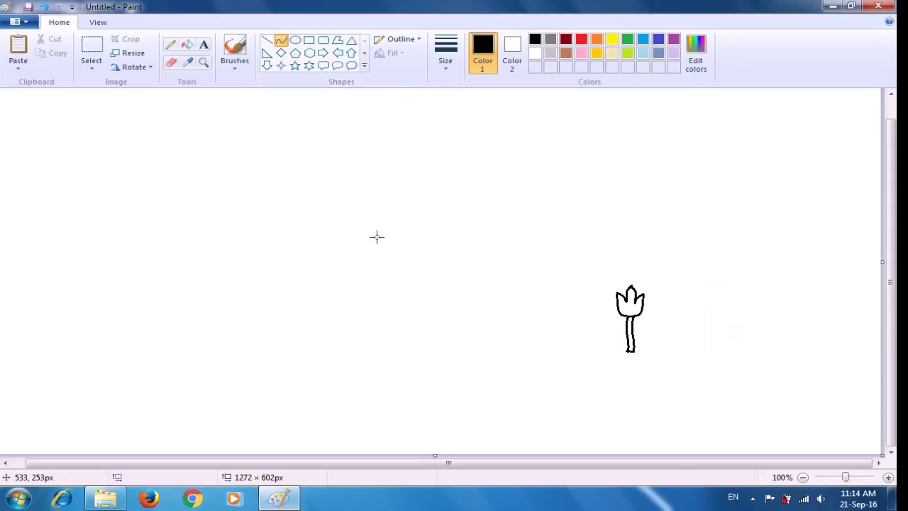
mouse_move(617, 299)
mouse_down()
mouse_move(601, 274)
mouse_move(602, 292)
mouse_up()
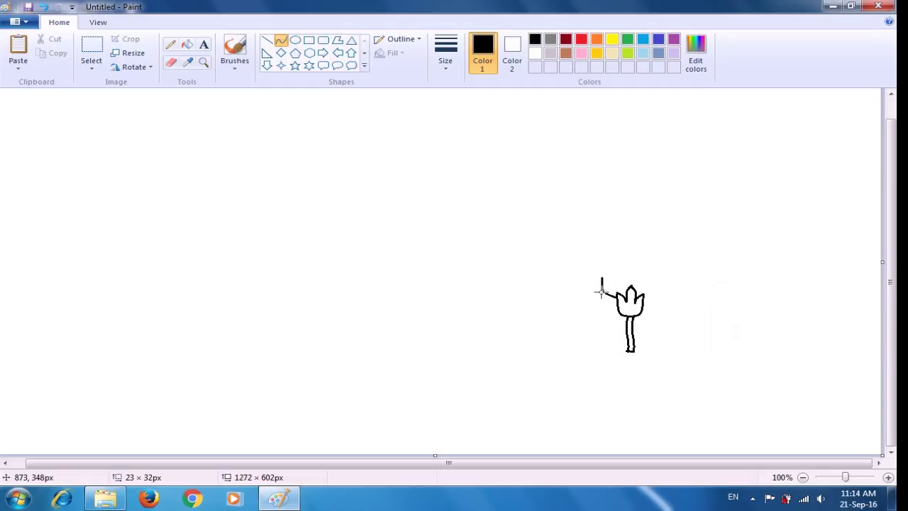
drag(601, 291, 602, 278)
click(625, 249)
click(601, 281)
drag(600, 281, 599, 257)
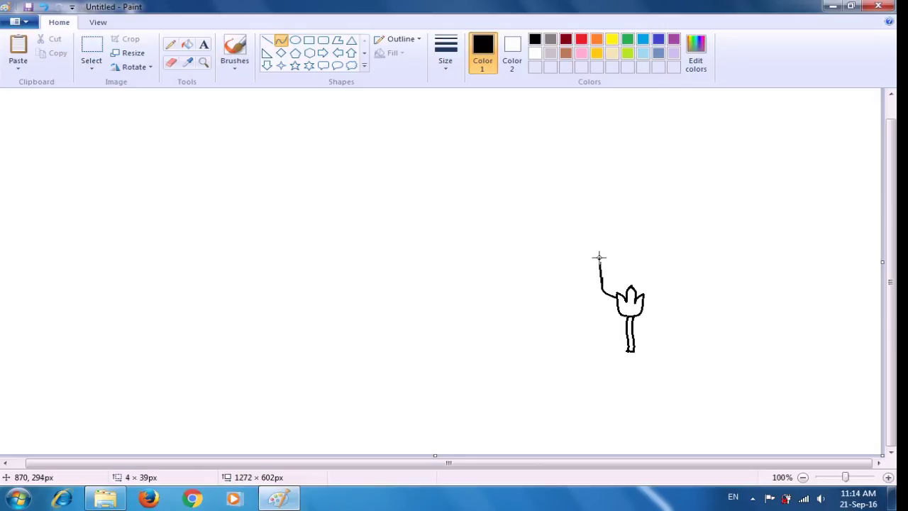
Continue the flower head's outline with curves bulging outward along its left side and over its upper-left shoulder.
mouse_move(598, 260)
mouse_down()
mouse_move(586, 268)
mouse_move(607, 249)
mouse_move(623, 257)
mouse_move(589, 264)
mouse_move(595, 268)
mouse_up()
click(642, 238)
click(598, 256)
mouse_move(598, 256)
mouse_down()
mouse_move(622, 241)
mouse_move(607, 242)
mouse_up()
drag(606, 242, 606, 241)
click(607, 242)
click(611, 226)
Draw the rounded top of the flower head and a curve down its upper-right shoulder, removing the stray dot.
drag(618, 240, 639, 232)
click(686, 226)
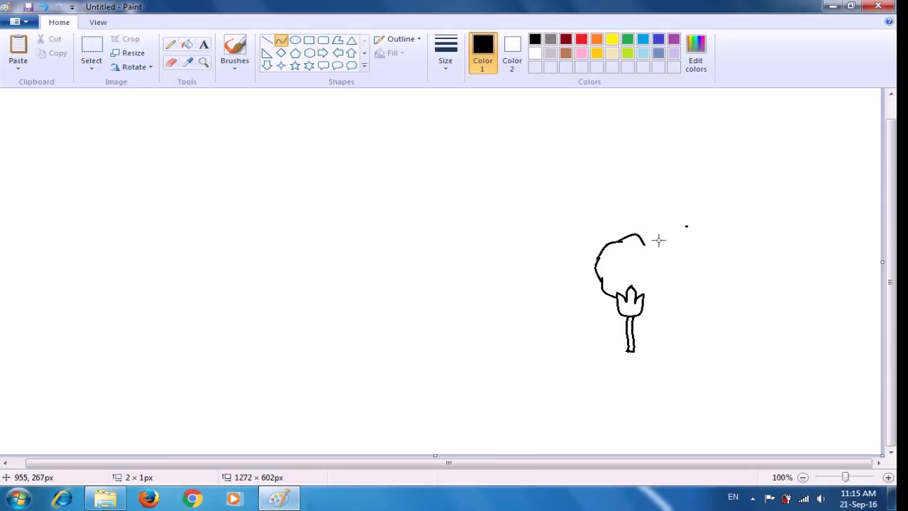
key(ctrl+z)
mouse_move(642, 240)
mouse_down()
mouse_move(659, 260)
mouse_move(649, 247)
mouse_move(660, 249)
mouse_up()
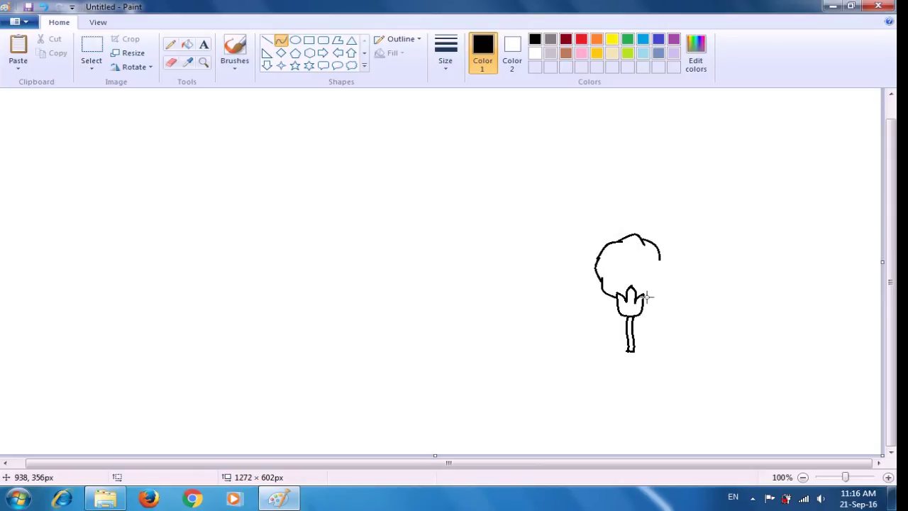
Close the right side of the flower head with a curve from the cup's right tip and one about 14 × 45 px above it.
drag(643, 297, 663, 286)
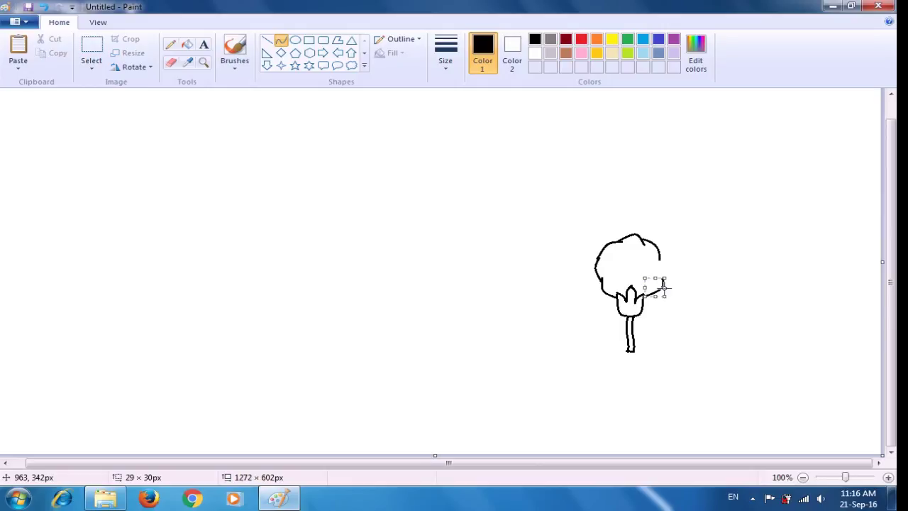
click(700, 278)
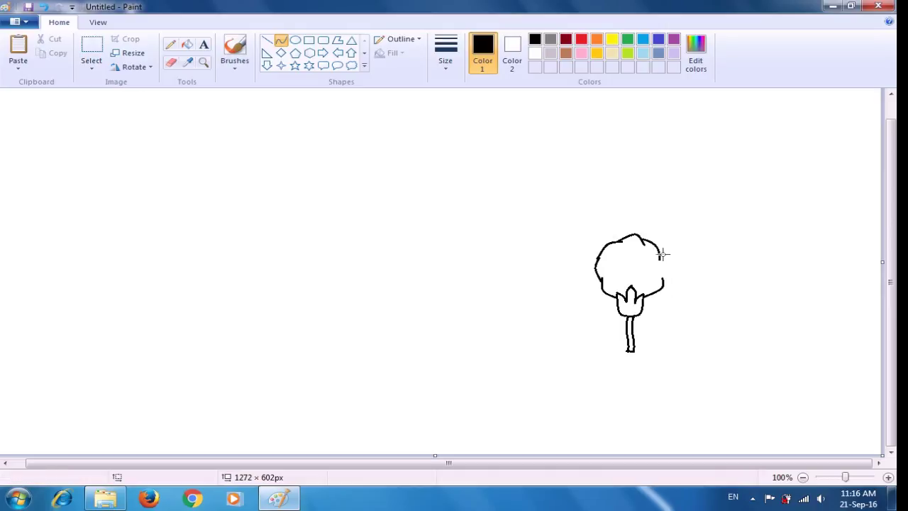
mouse_move(658, 254)
mouse_down()
mouse_move(665, 286)
mouse_move(660, 268)
mouse_move(675, 260)
mouse_move(668, 266)
mouse_up()
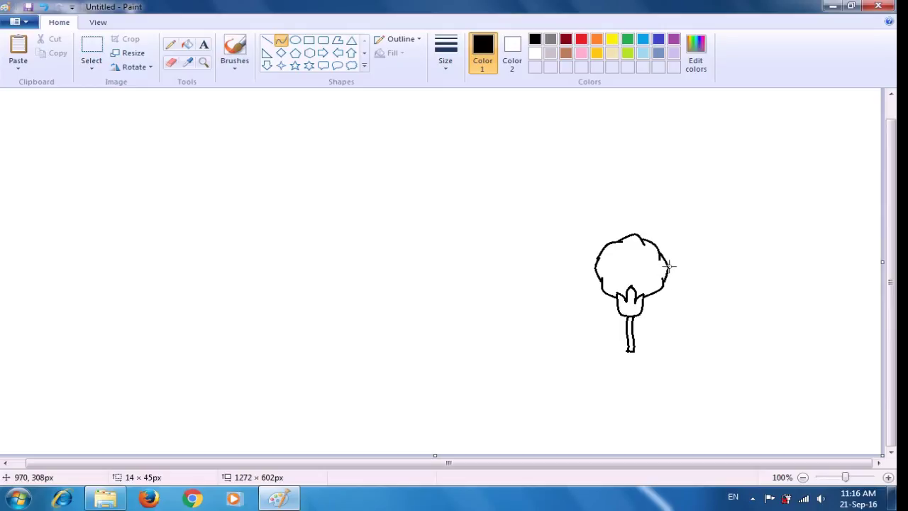
click(686, 263)
Fill the flower head with red and the pointed cup beneath it with green.
click(188, 46)
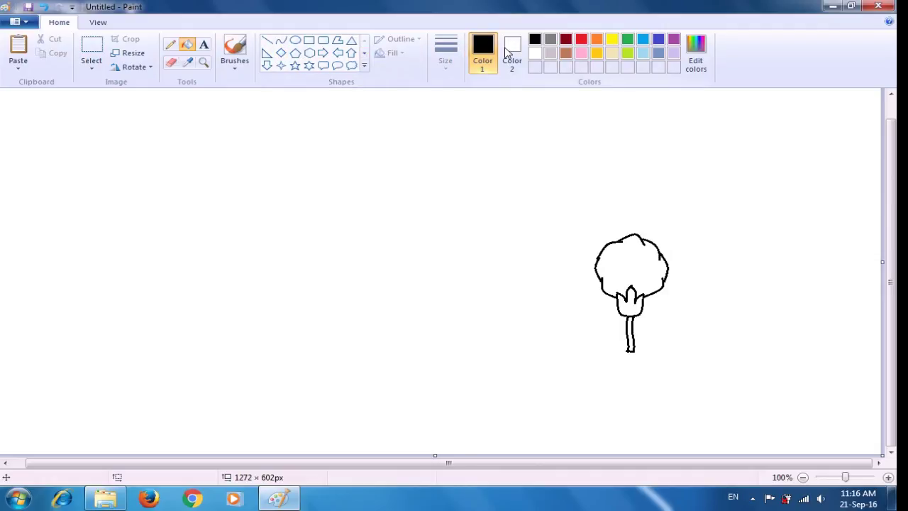
click(581, 42)
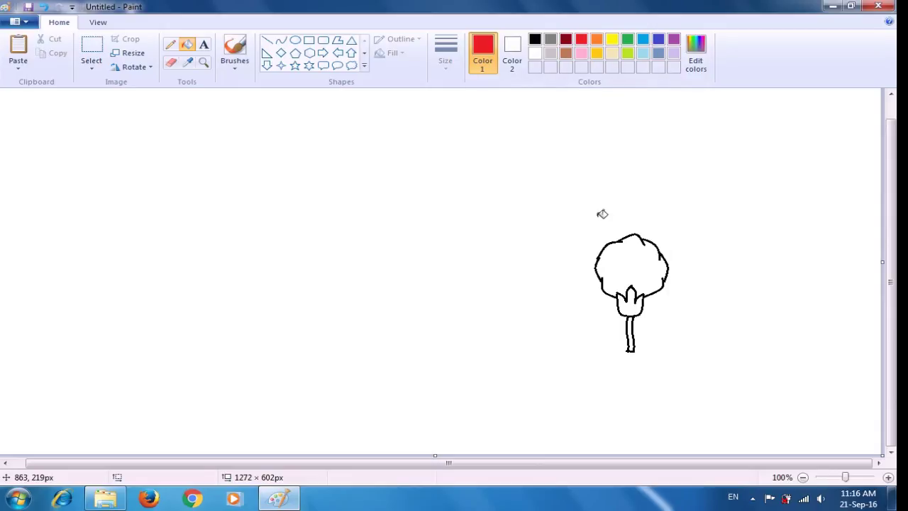
click(630, 262)
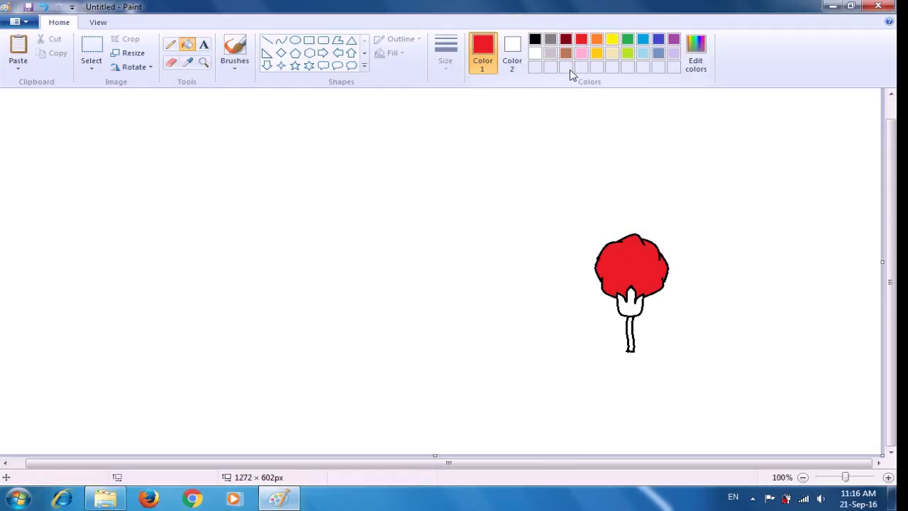
click(628, 40)
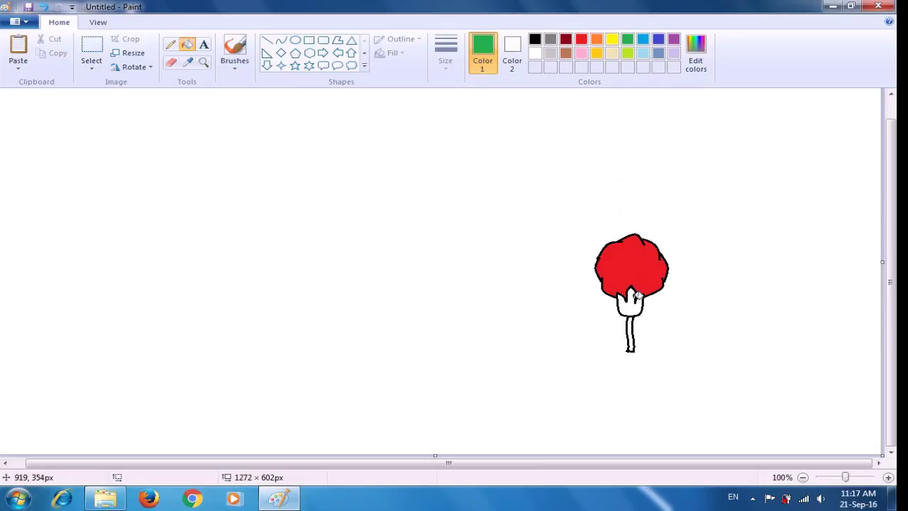
click(636, 305)
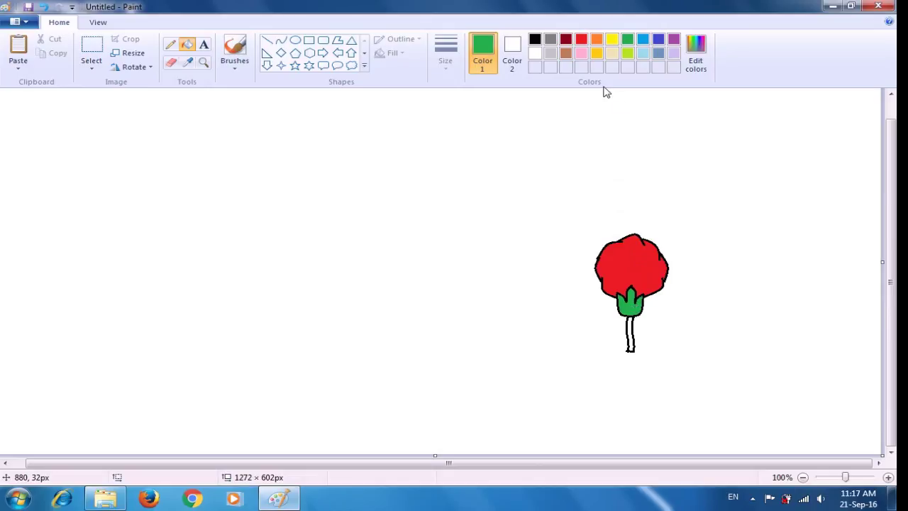
Fill the flower's stem with dark red and recolor the cup lime.
click(566, 41)
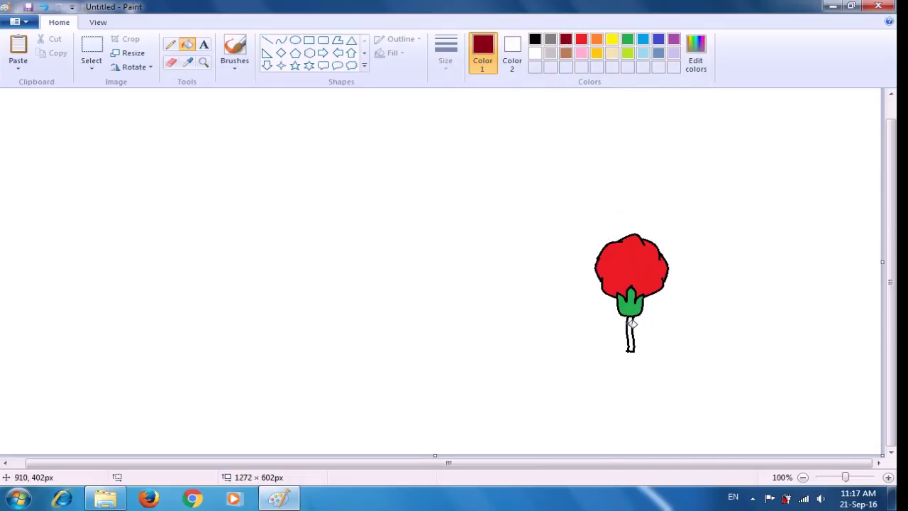
click(632, 325)
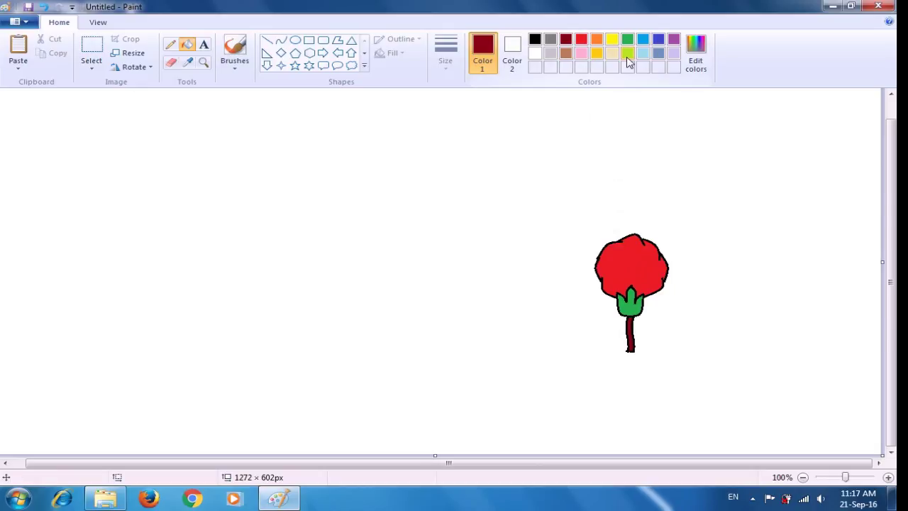
click(628, 54)
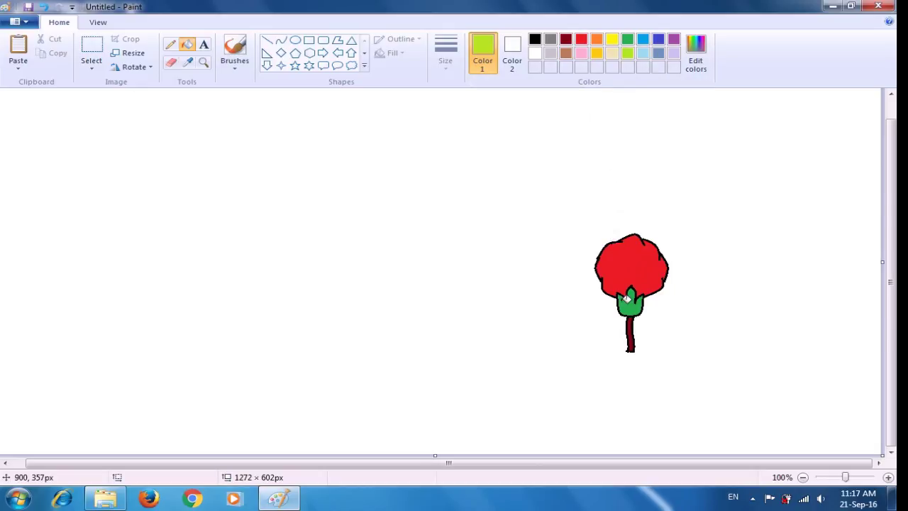
click(631, 305)
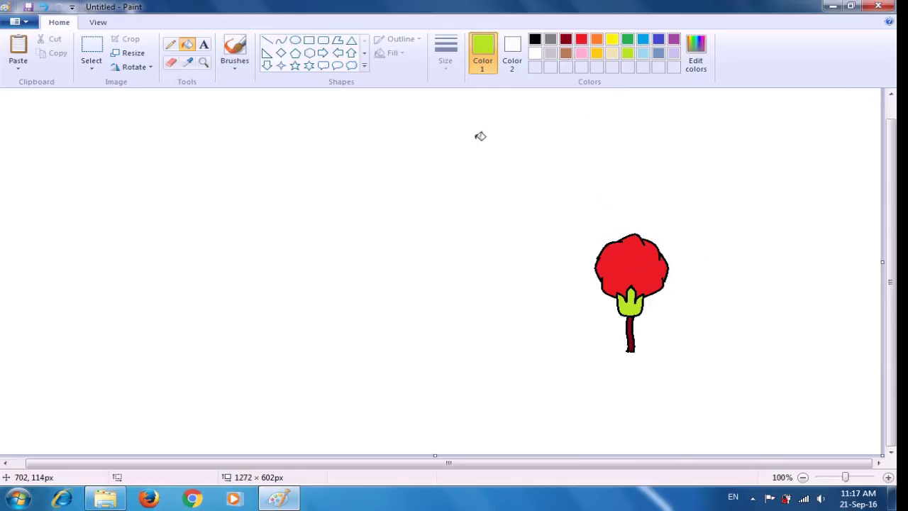
Draw a dark red circle outline in the empty left part of the canvas.
click(297, 41)
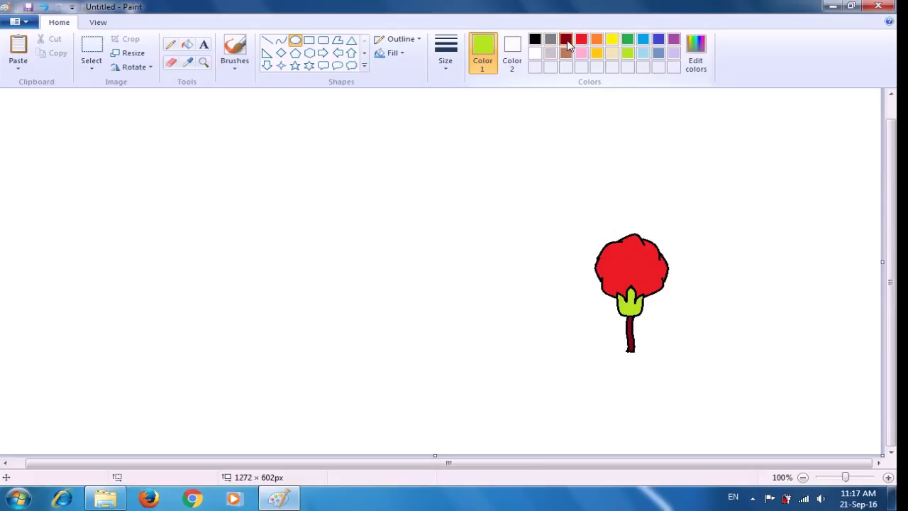
click(566, 39)
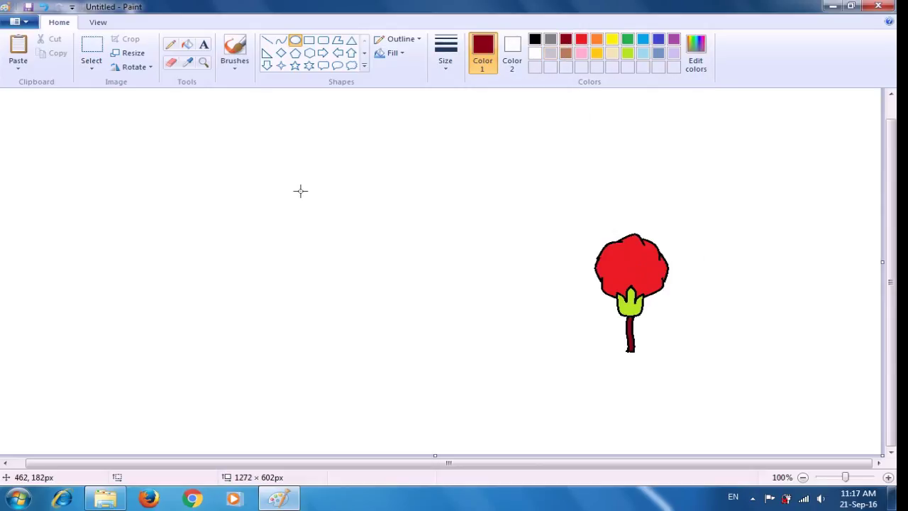
drag(247, 214, 297, 265)
click(348, 262)
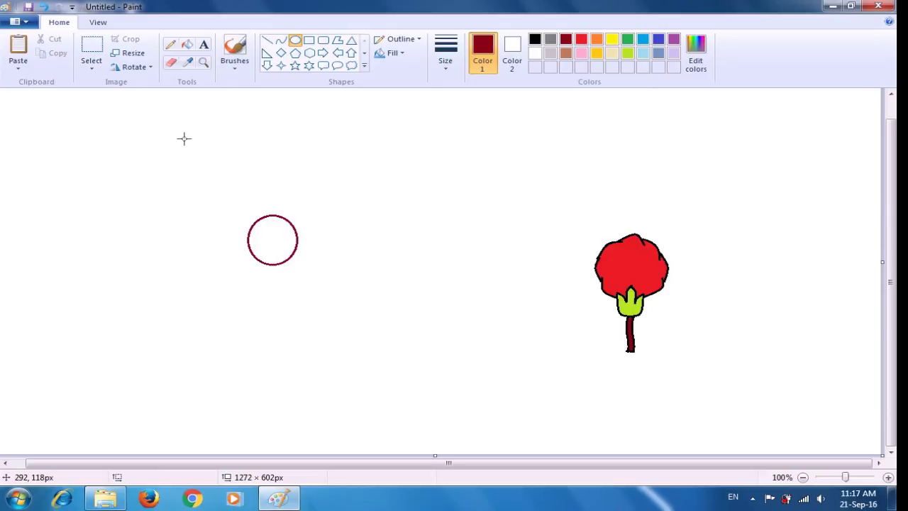
Copy the circle using a rectangular selection and place the copy directly above the original so they touch.
click(90, 71)
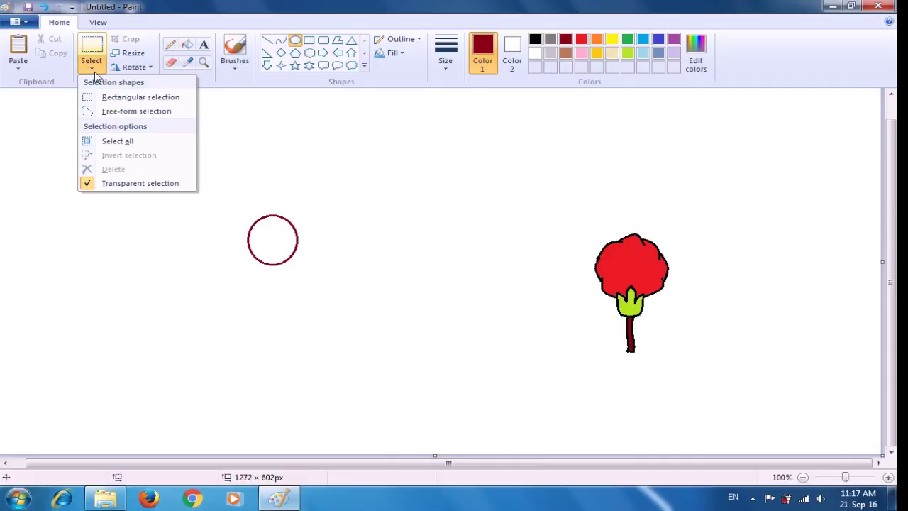
click(113, 96)
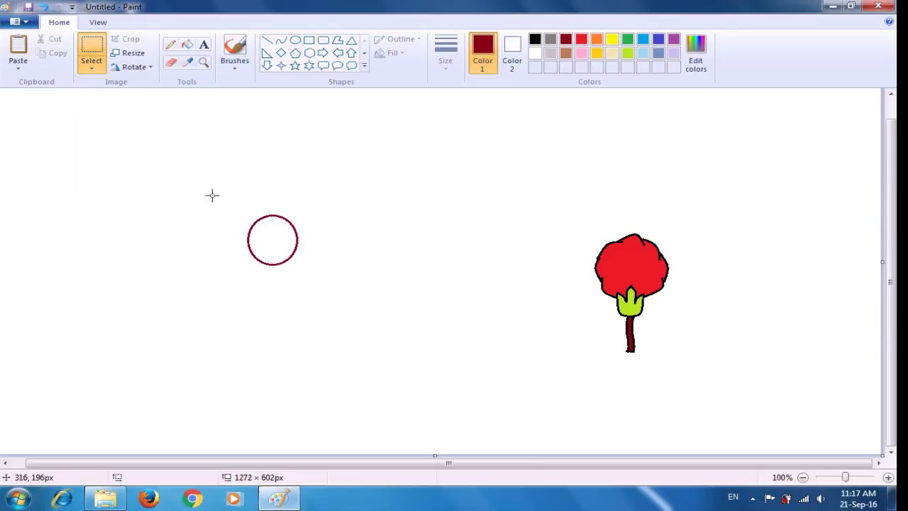
drag(226, 197, 323, 288)
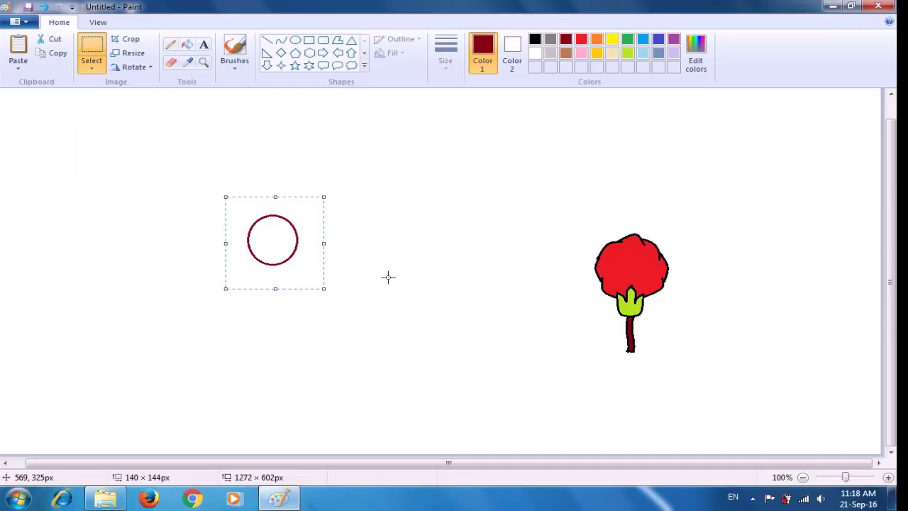
key(ctrl+v)
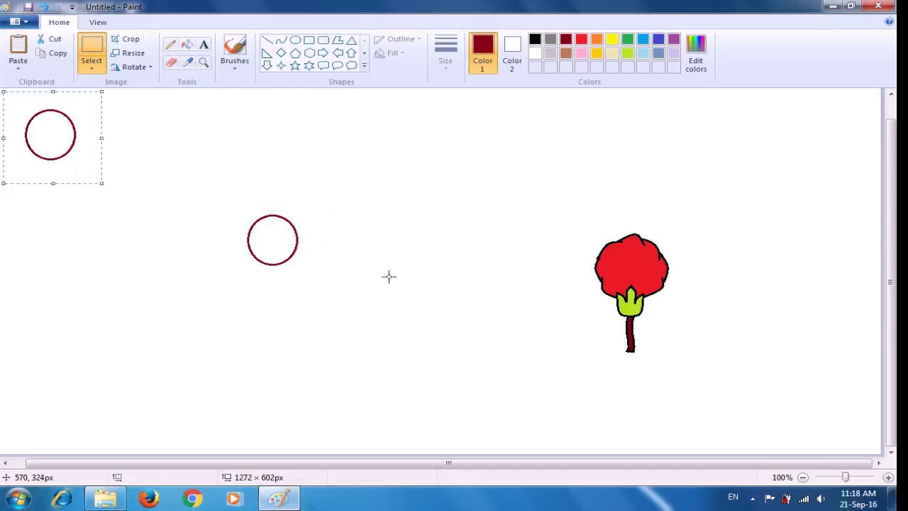
drag(63, 138, 282, 193)
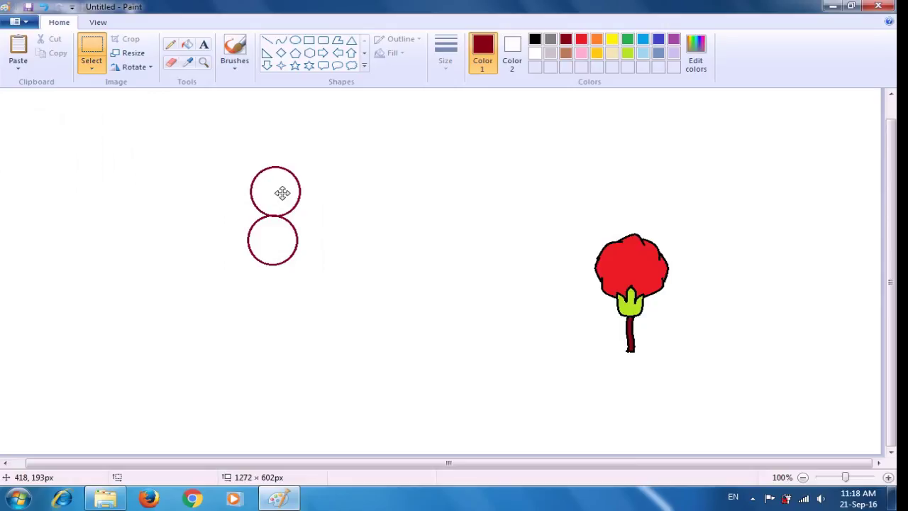
click(389, 179)
Paste two more circles and place them touching the center circle at its upper left and lower left.
key(ctrl+v)
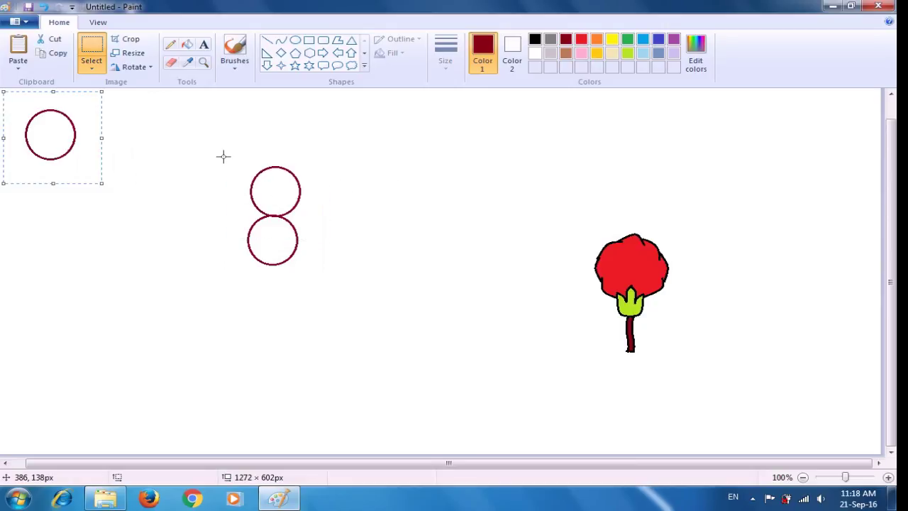
drag(57, 127, 238, 207)
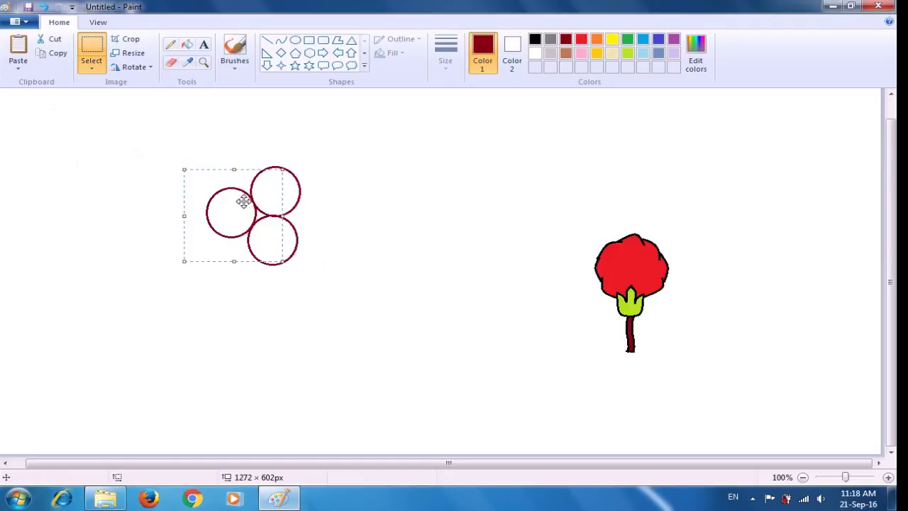
click(330, 177)
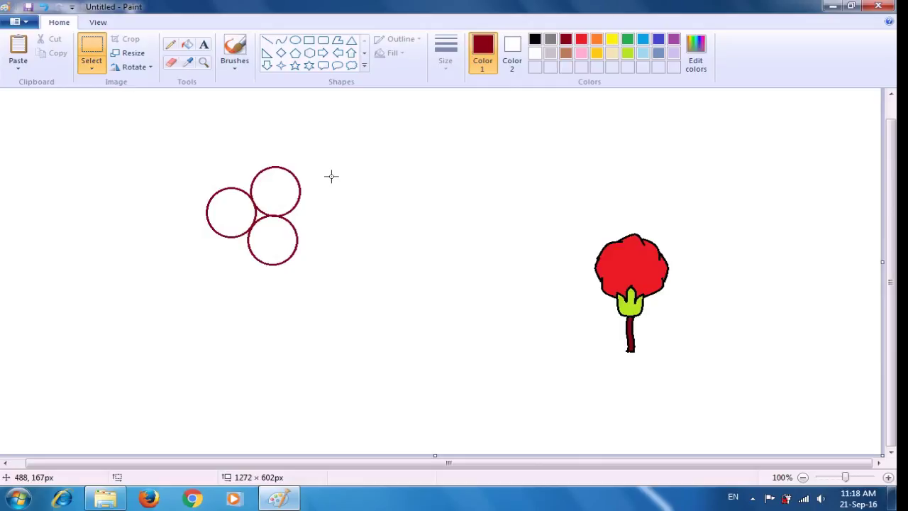
key(ctrl+v)
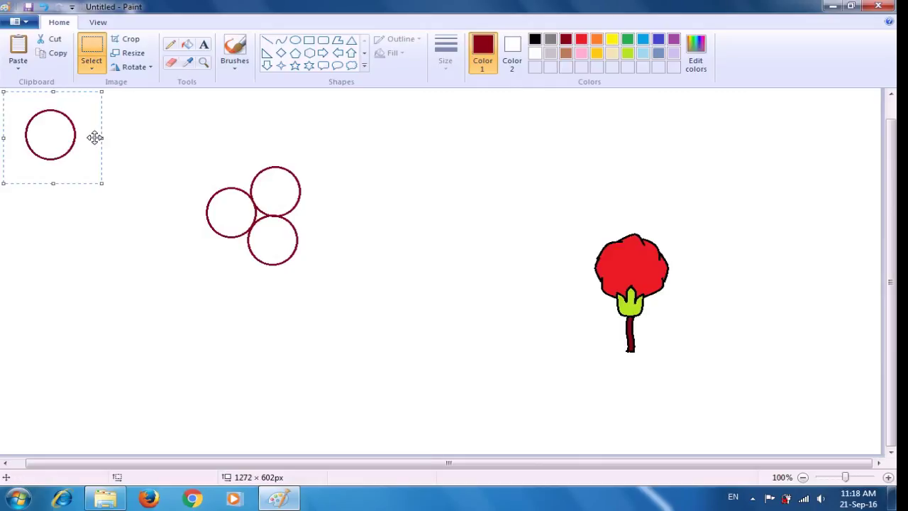
drag(58, 133, 236, 260)
click(149, 179)
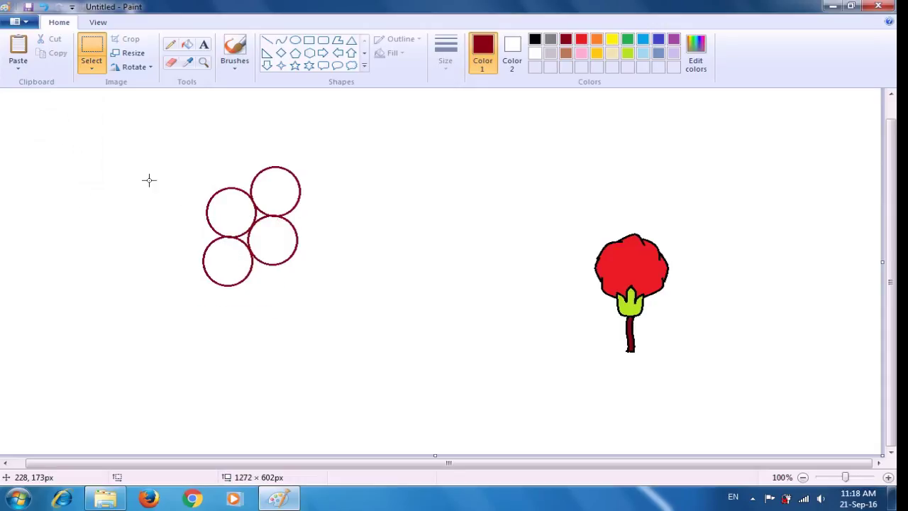
Paste two more circles, placing one directly below the center circle and one at its lower right.
key(ctrl+v)
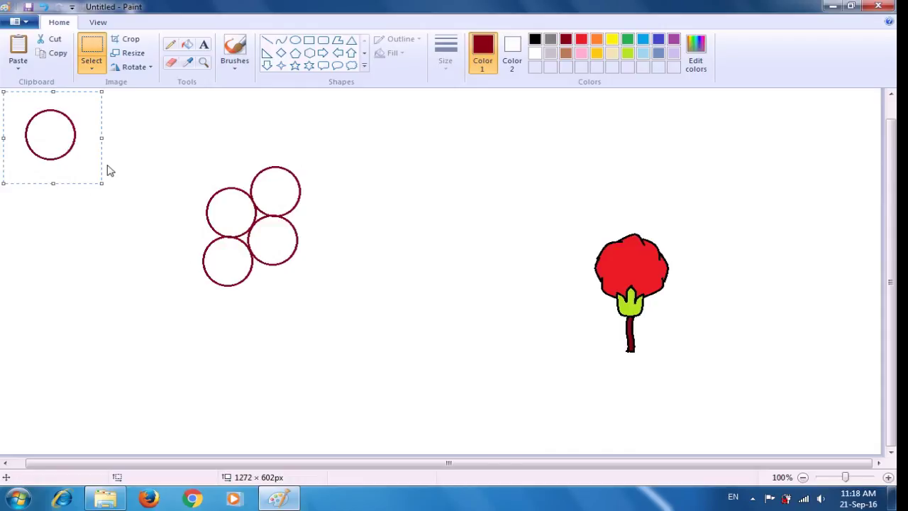
drag(89, 155, 286, 298)
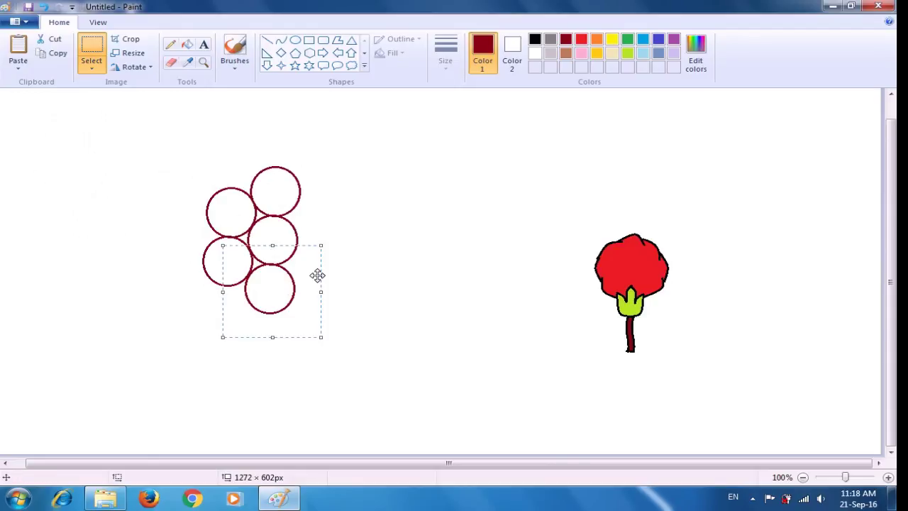
click(401, 228)
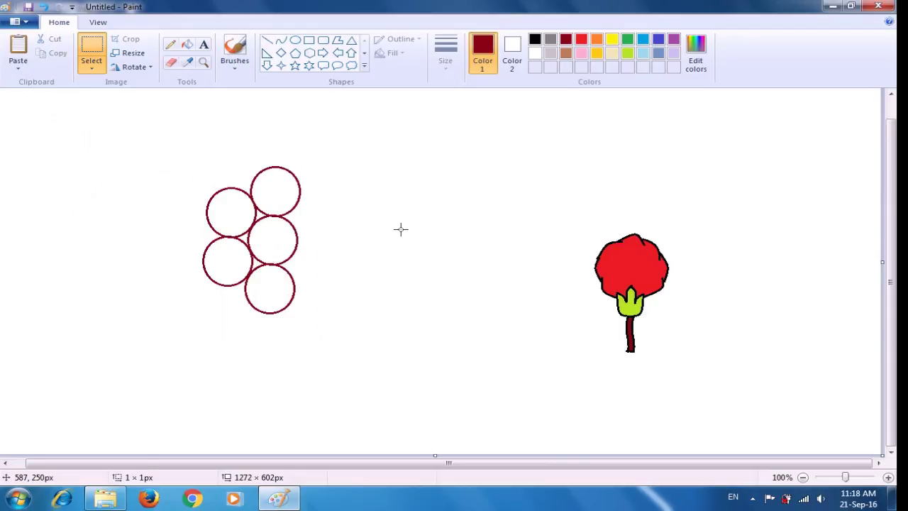
key(ctrl+v)
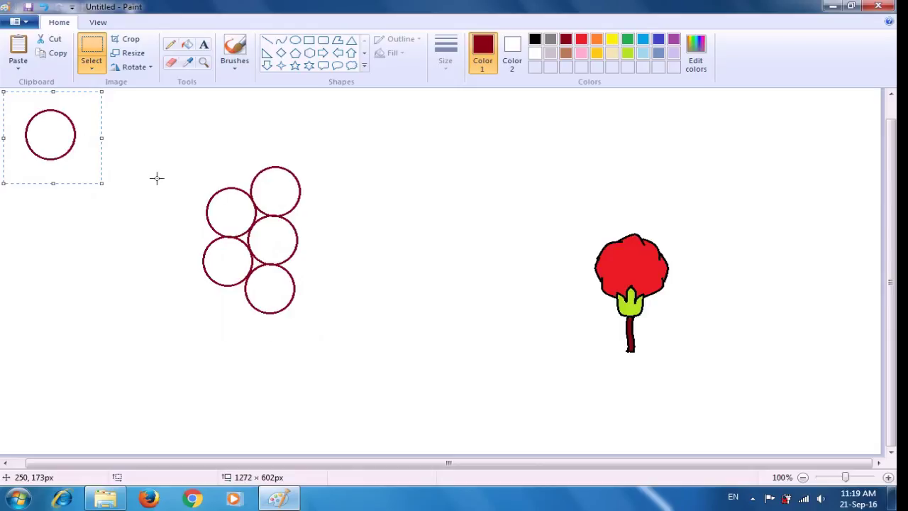
drag(51, 140, 314, 270)
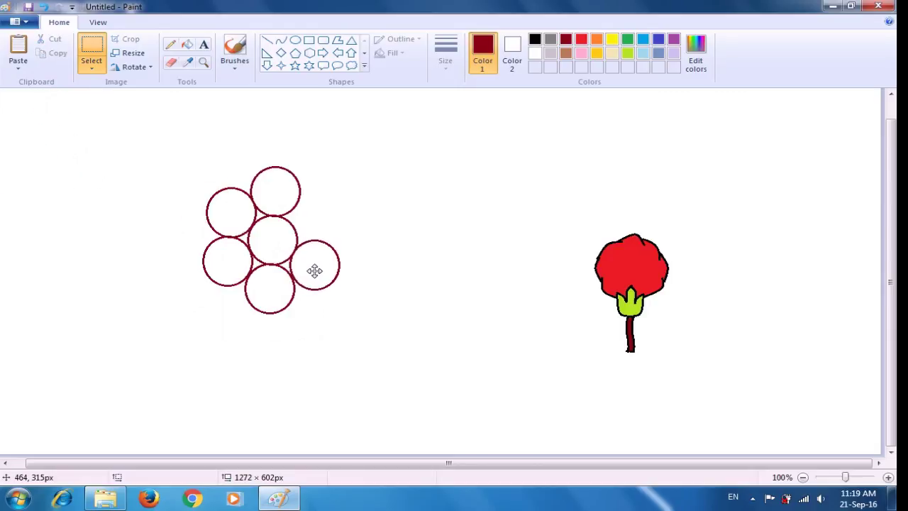
click(410, 228)
Paste a last circle into the upper-right gap to complete the ring around the center circle.
key(ctrl+v)
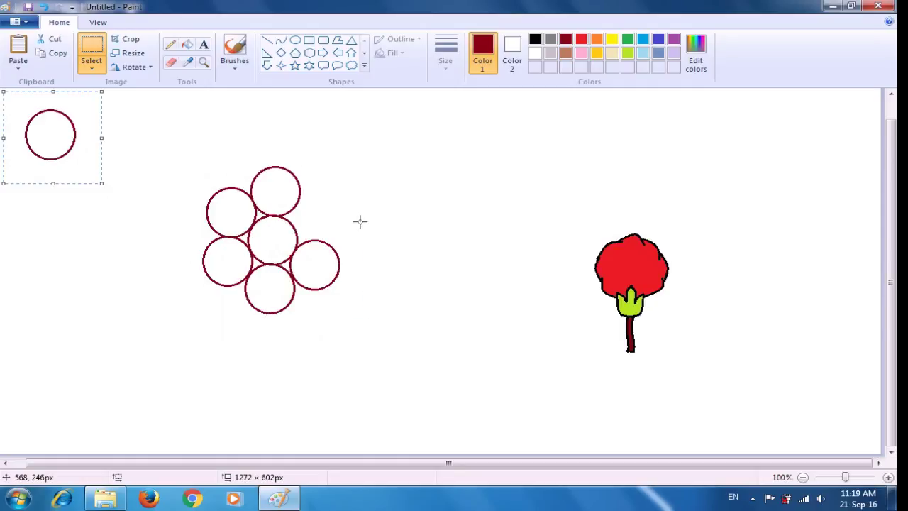
drag(65, 146, 334, 229)
click(431, 193)
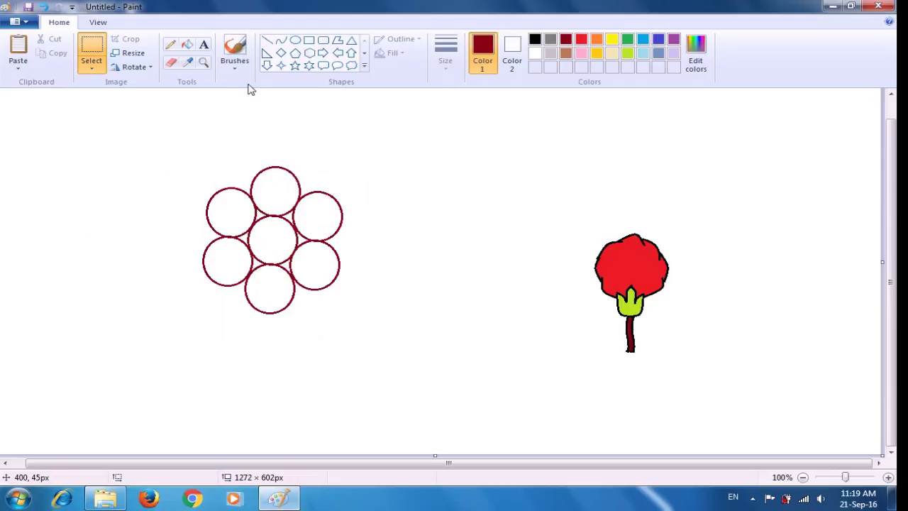
Fill the top circle with orange, the upper-right circle with green and the lower-right circle with indigo blue.
click(187, 44)
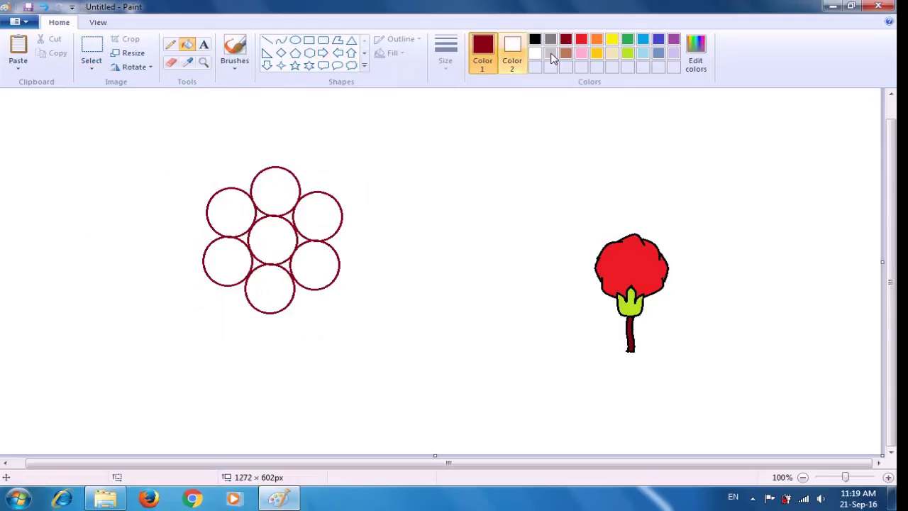
click(596, 40)
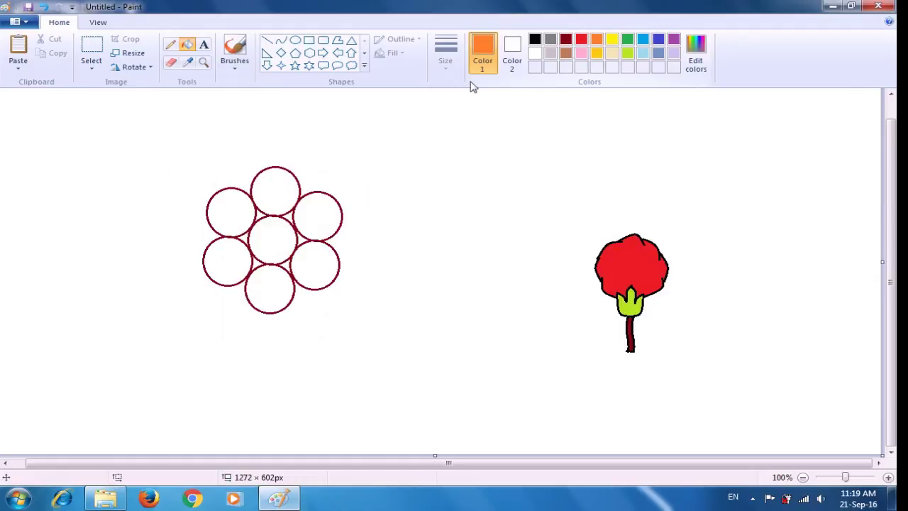
click(292, 178)
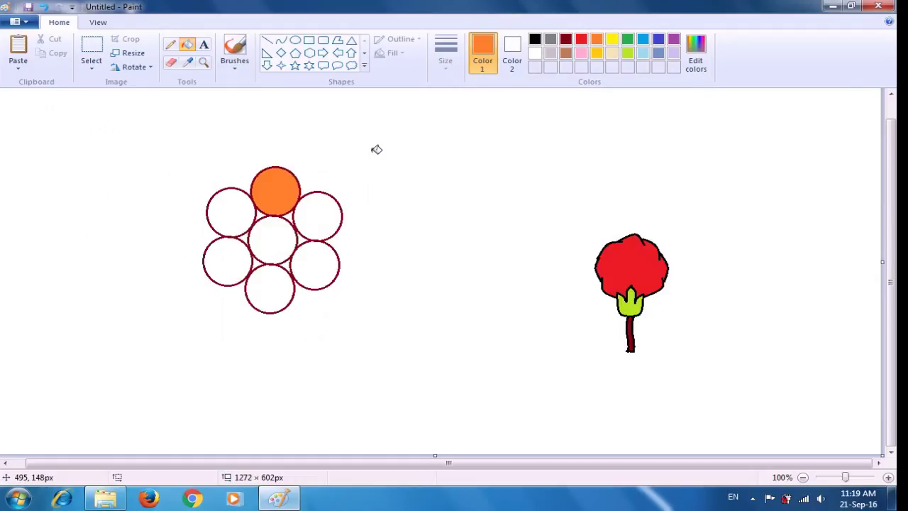
click(627, 41)
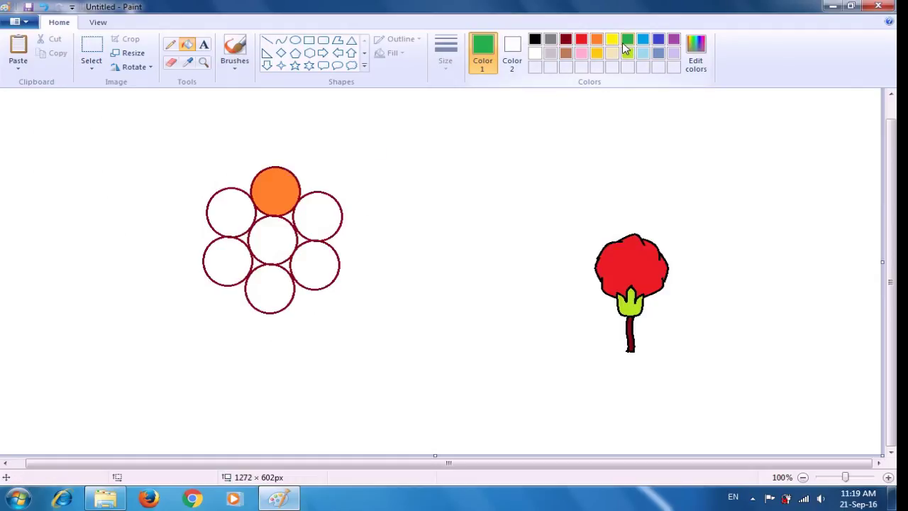
click(330, 210)
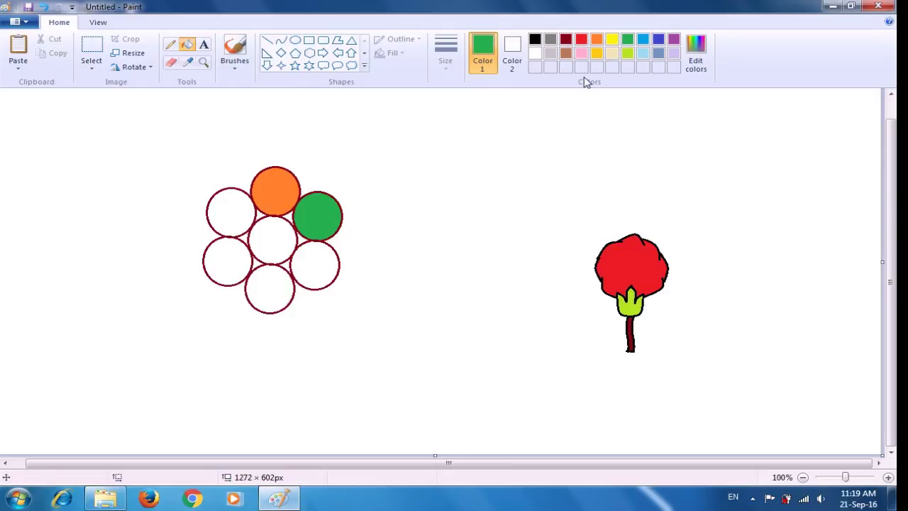
click(657, 41)
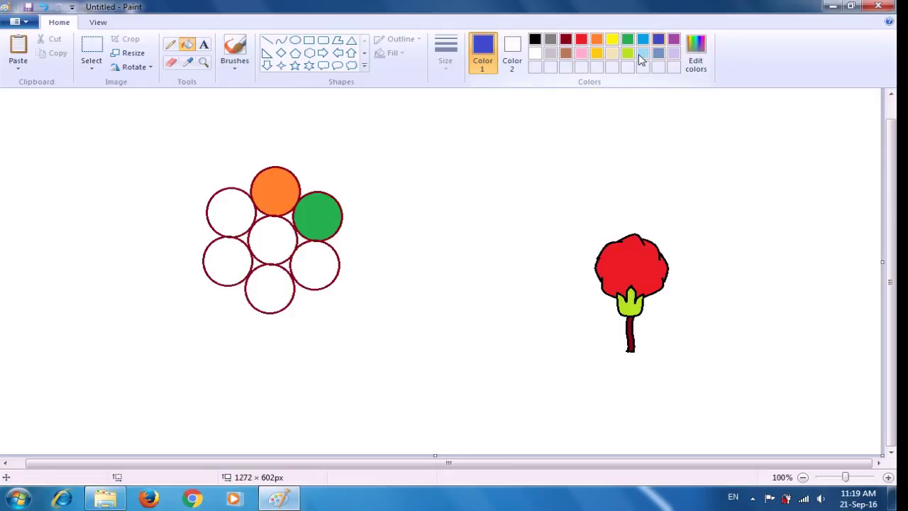
click(333, 257)
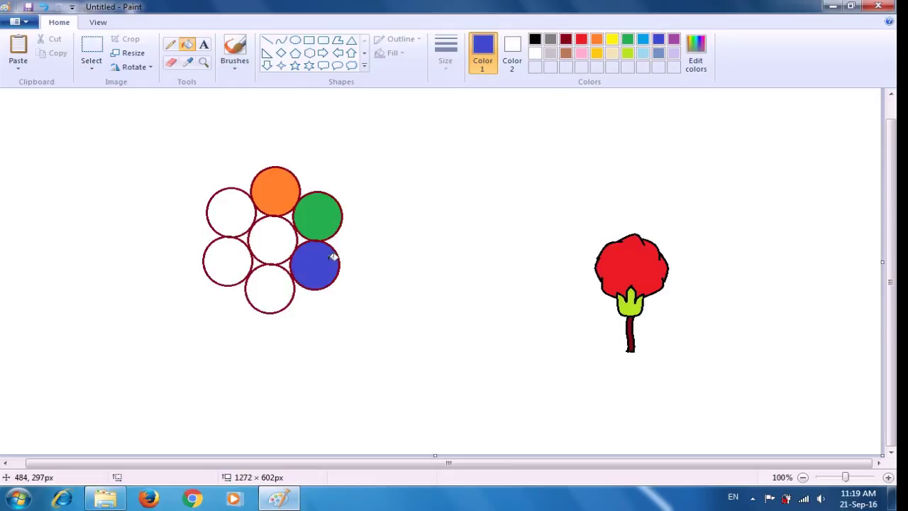
Fill the circle directly below the center with purple and the lower-left circle with pink.
click(675, 41)
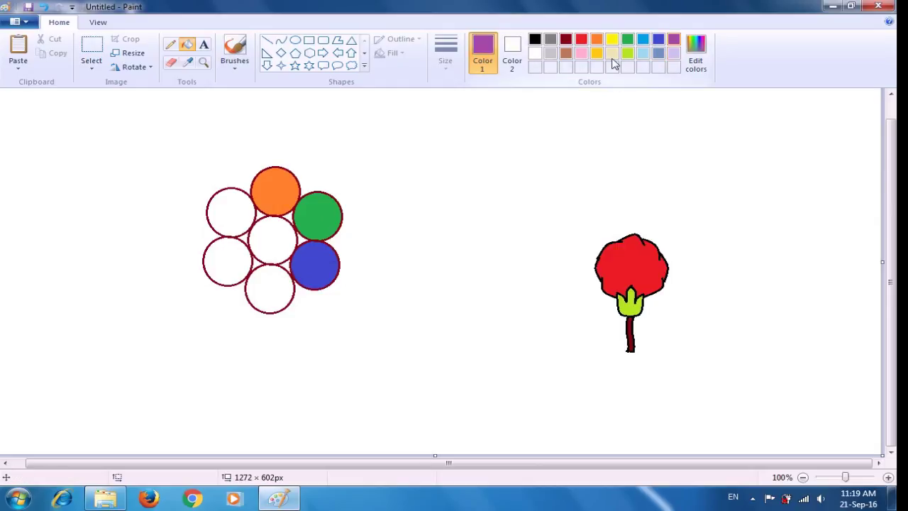
click(281, 287)
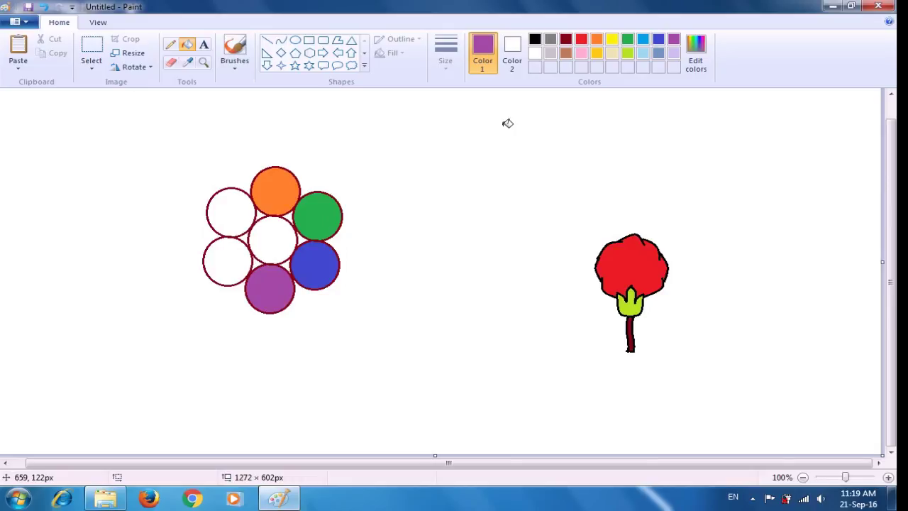
click(581, 54)
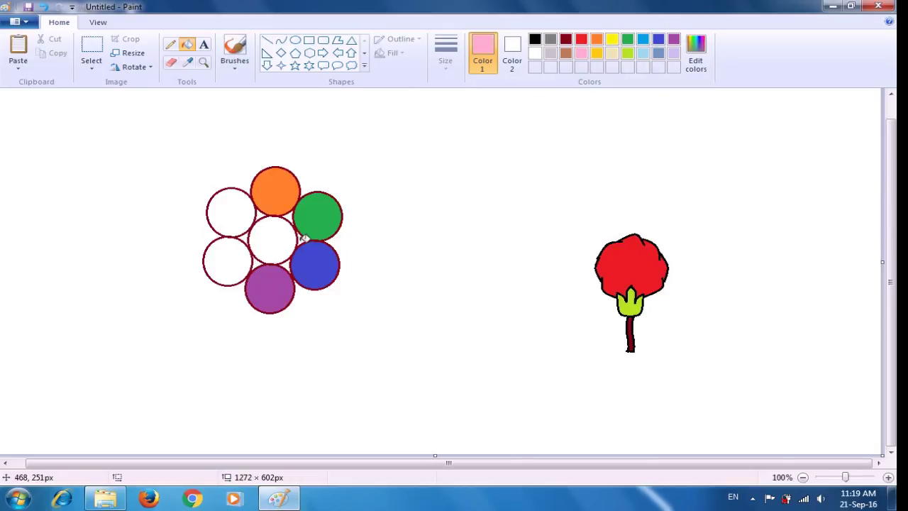
click(237, 259)
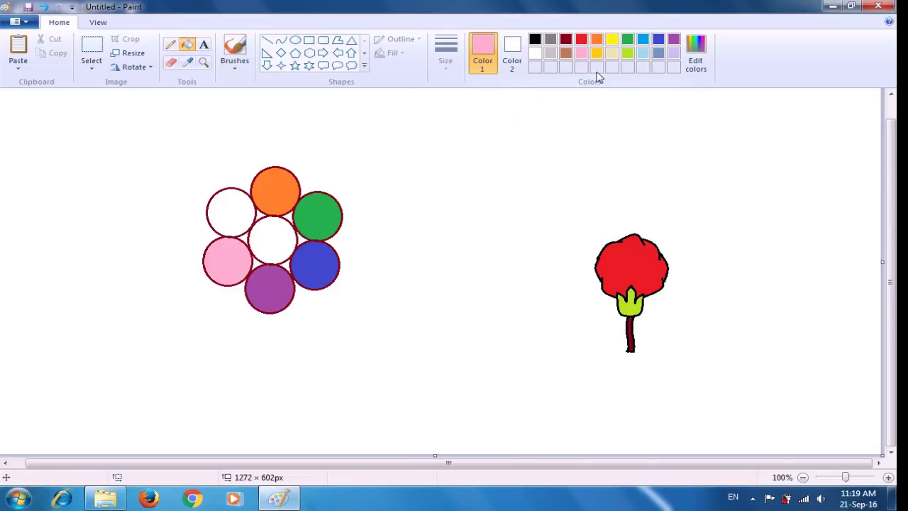
Fill the center circle with gold and the upper-left circle with red.
click(597, 54)
click(278, 234)
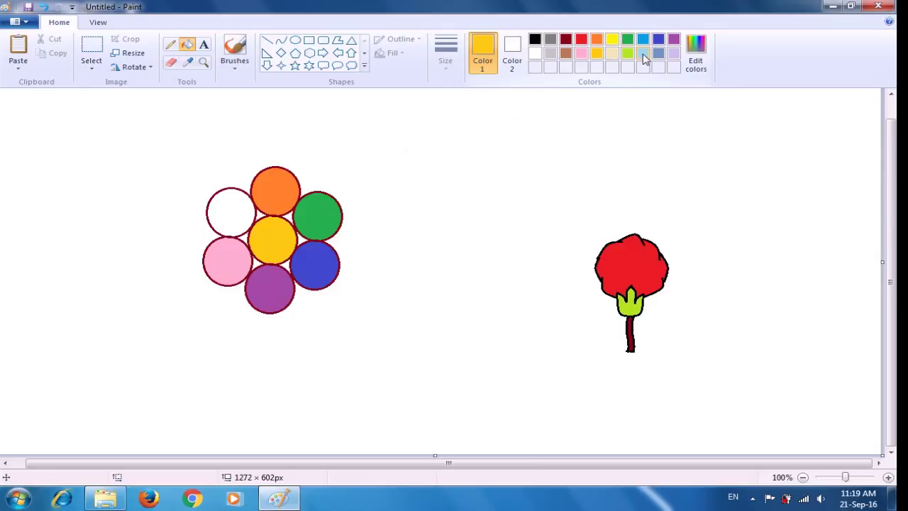
click(565, 42)
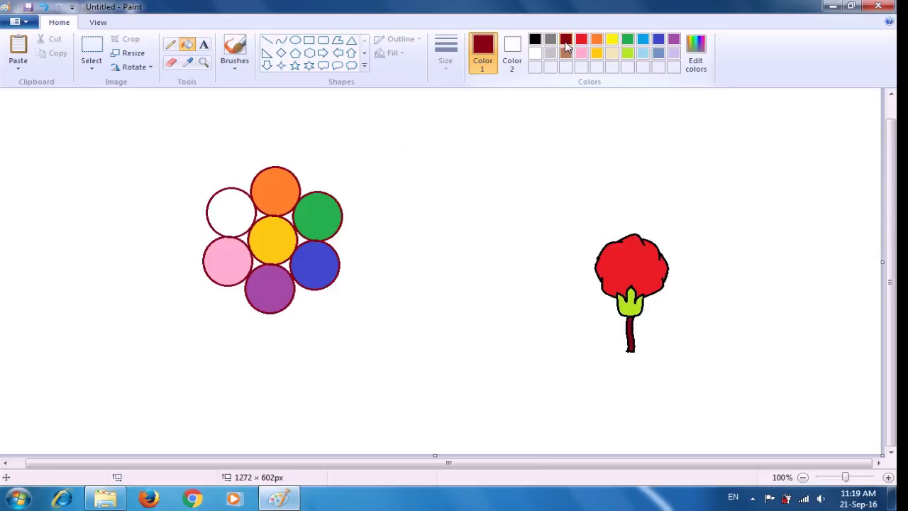
click(578, 41)
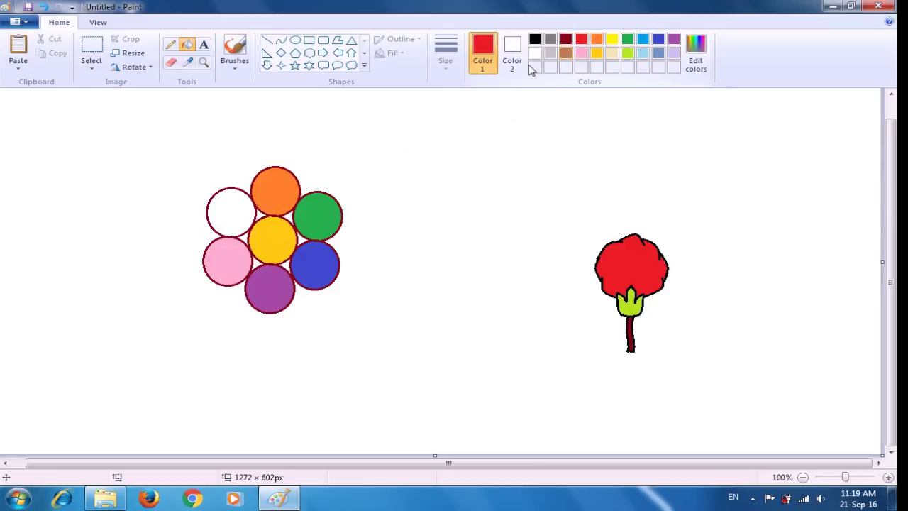
click(243, 213)
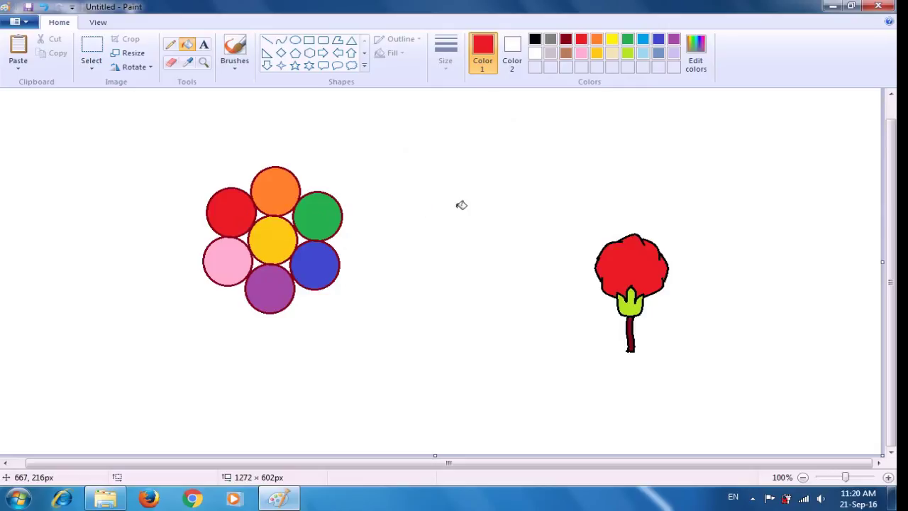
Copy the red flower with a rectangular selection and place the copy upright over the orange circle, its stem reaching the center circle.
click(92, 49)
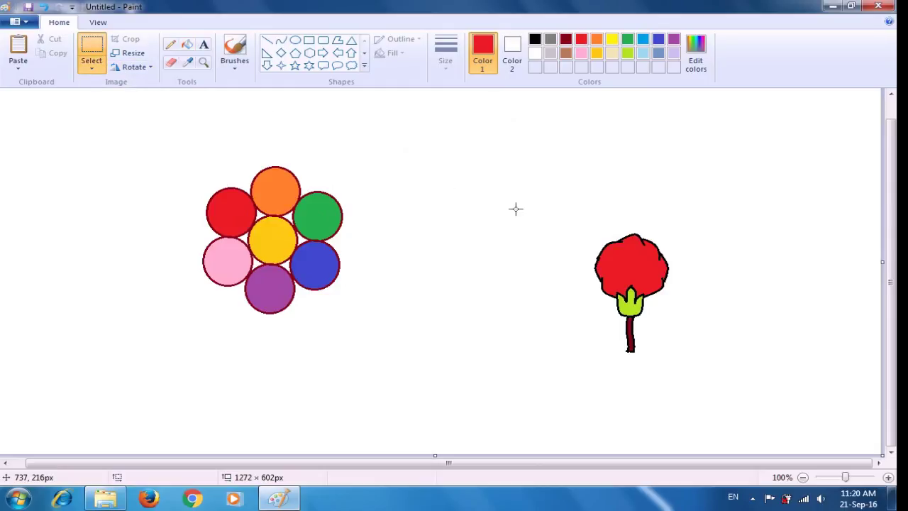
drag(575, 214, 692, 380)
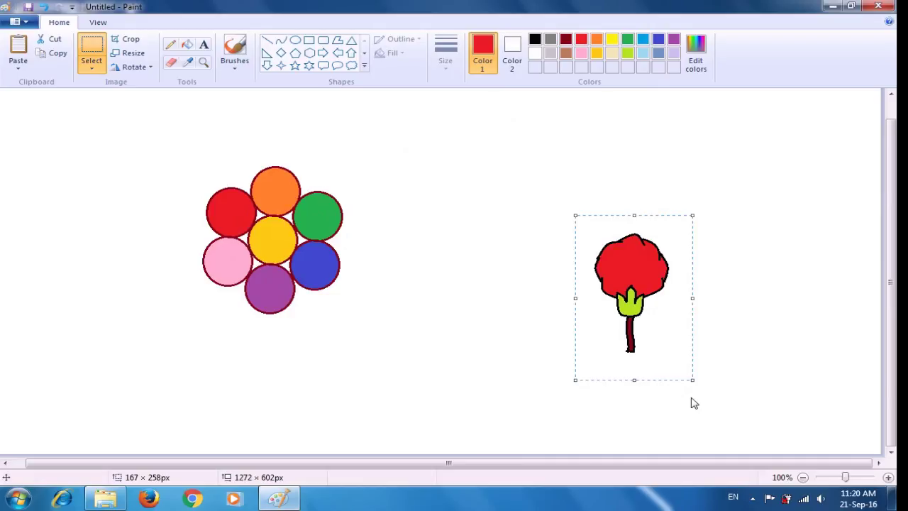
key(ctrl+v)
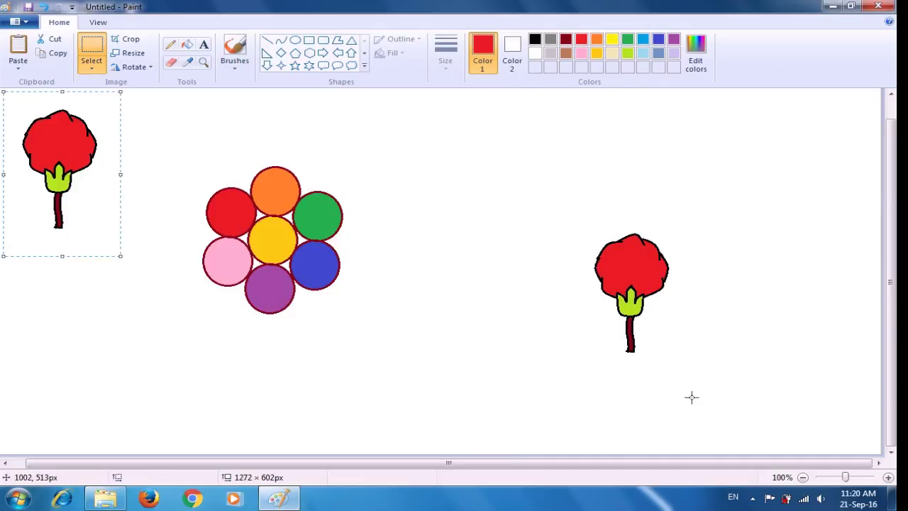
scroll(691, 397, up, 1)
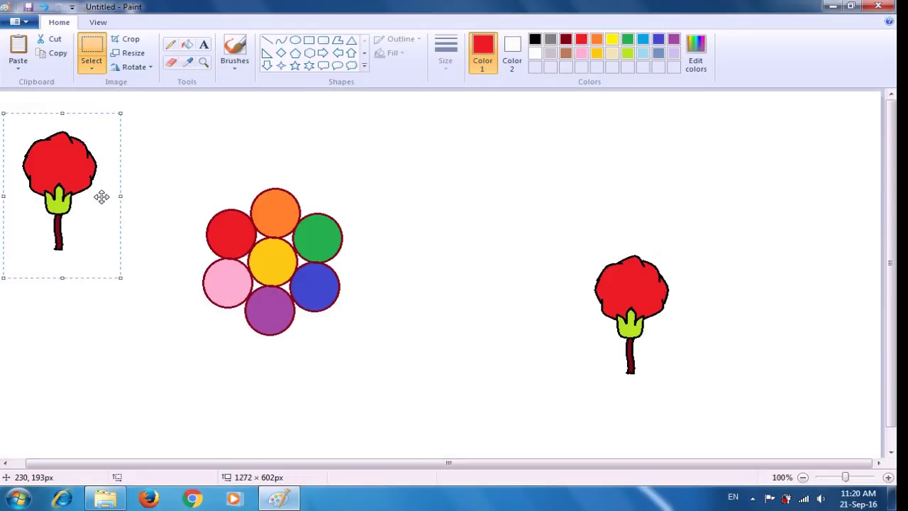
drag(78, 187, 274, 184)
click(391, 185)
Paste another copy of the red flower, flip it horizontally and rotate it left 90°.
key(ctrl+v)
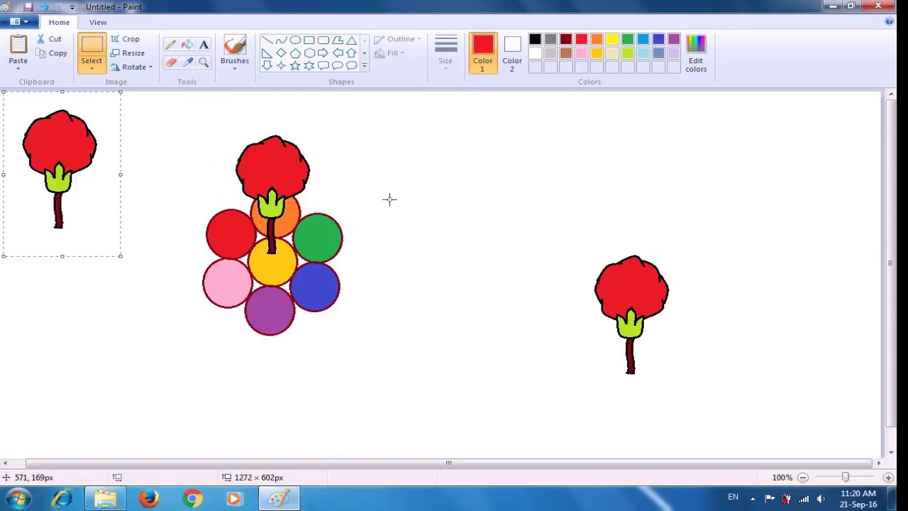
click(149, 66)
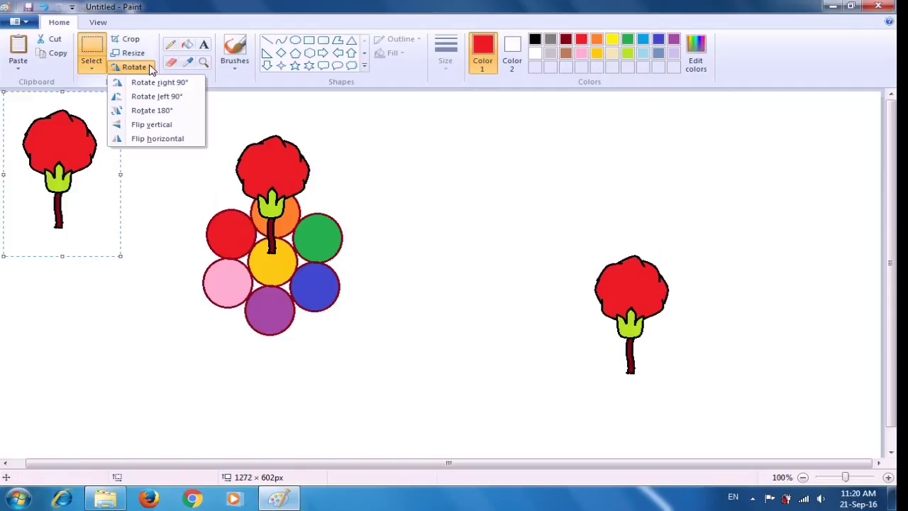
click(152, 139)
click(152, 70)
key(Escape)
click(149, 67)
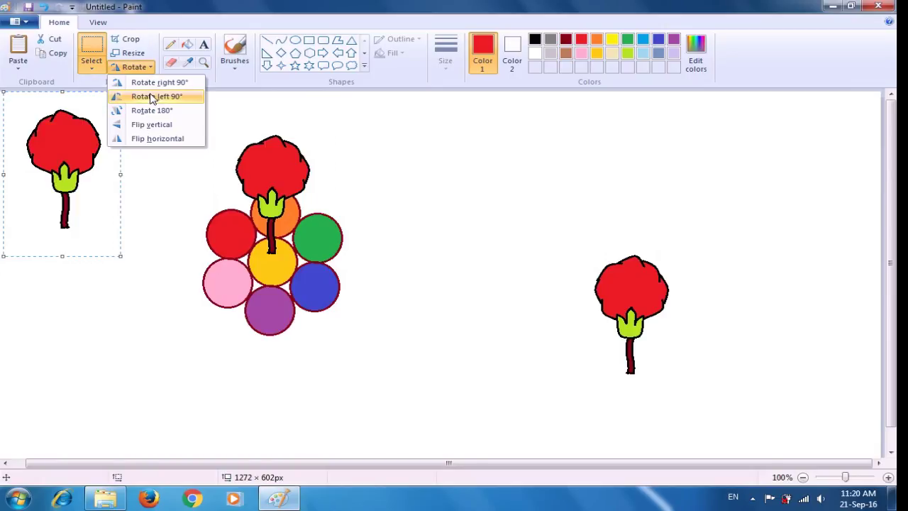
click(150, 96)
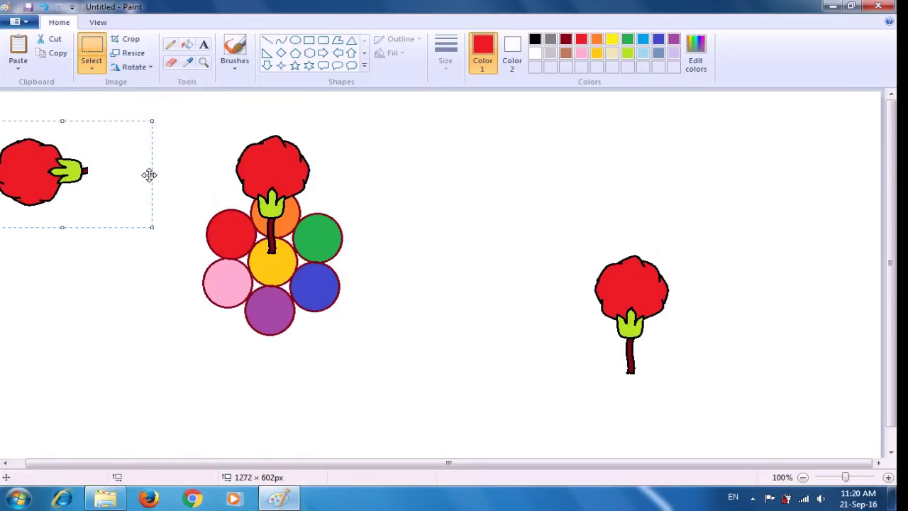
Stretch the sideways flower wider and place it left of the circle ring with its stem meeting the upright flower's stem.
drag(152, 176, 193, 176)
drag(103, 175, 212, 253)
click(437, 220)
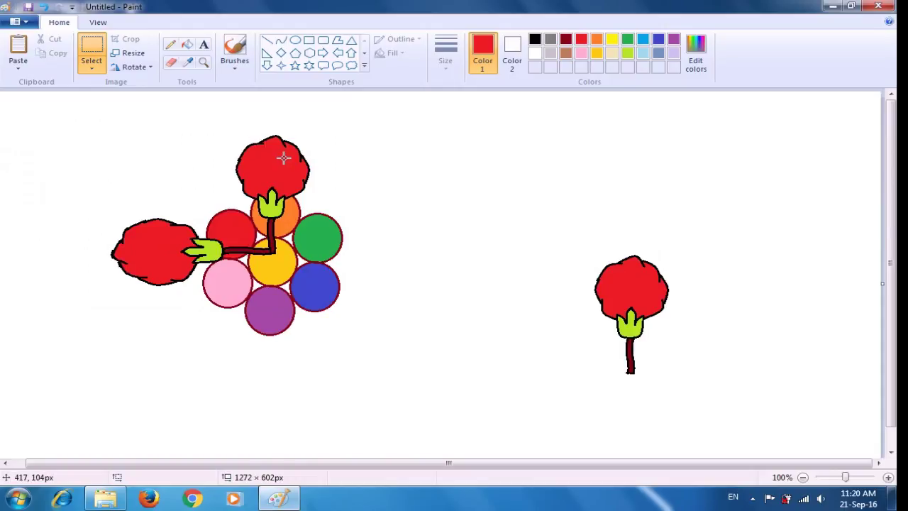
Paste another red flower, rotate it 180° and place it over the purple circle with its stem joining the others.
key(ctrl+v)
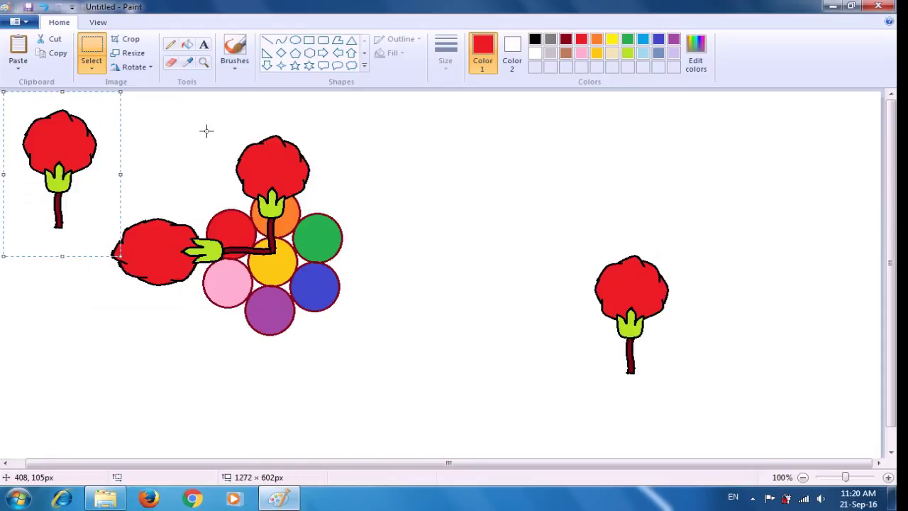
click(134, 67)
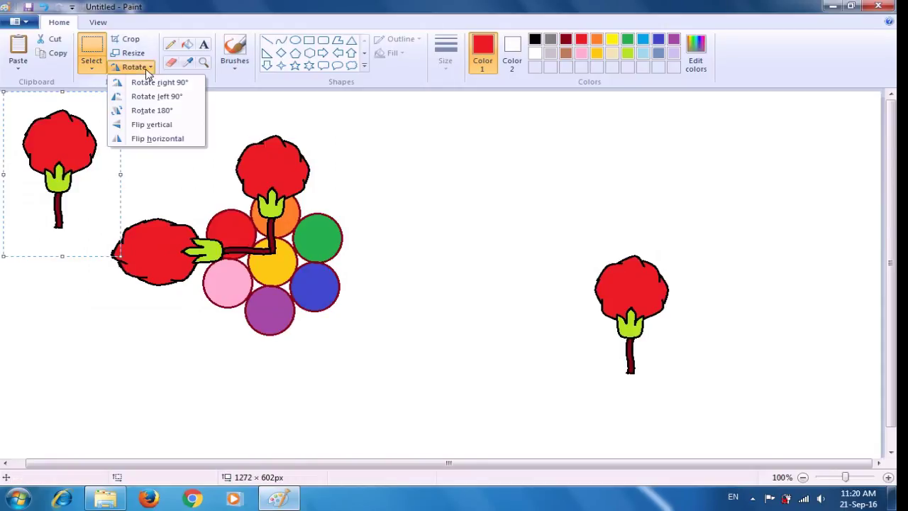
click(152, 111)
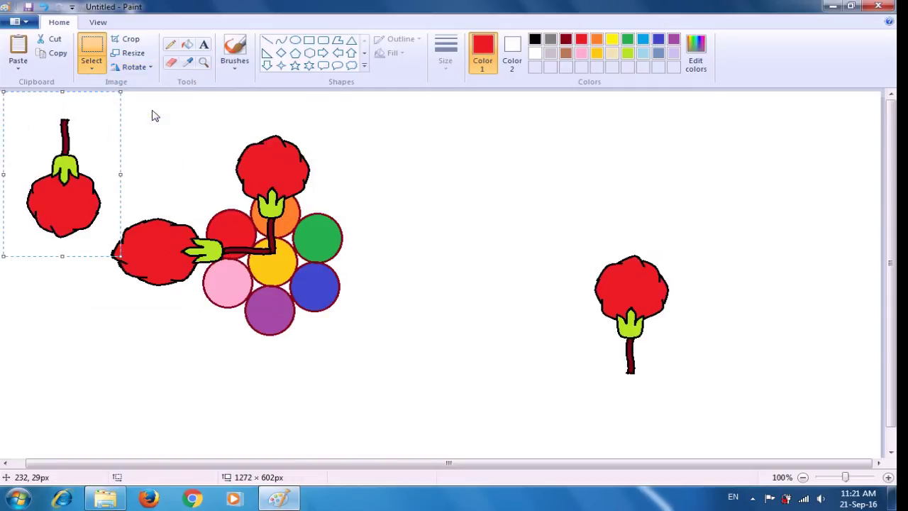
drag(54, 154, 262, 289)
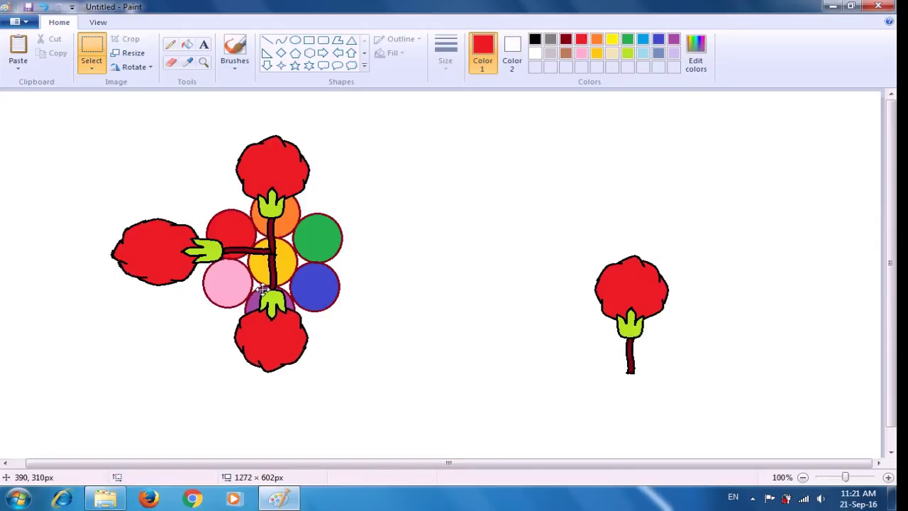
click(433, 258)
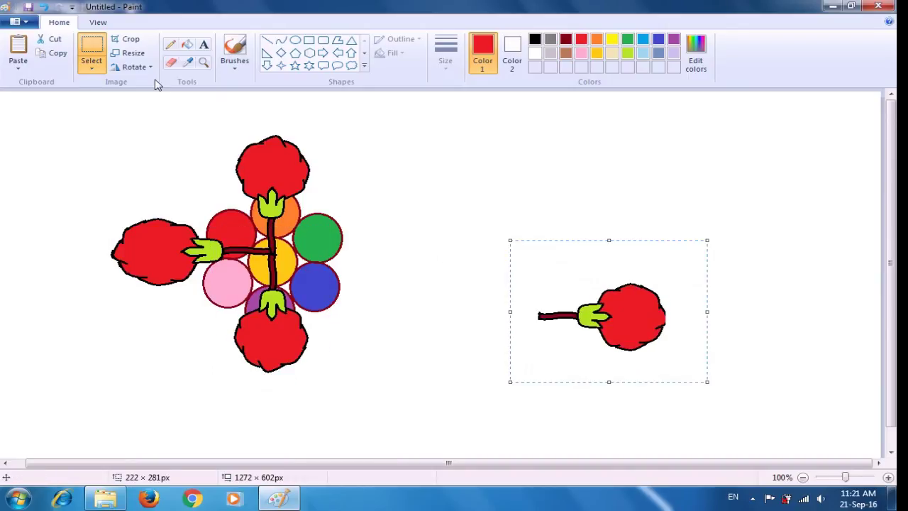
Rotate the pasted sideways flower left 90° and back right 90°.
click(153, 69)
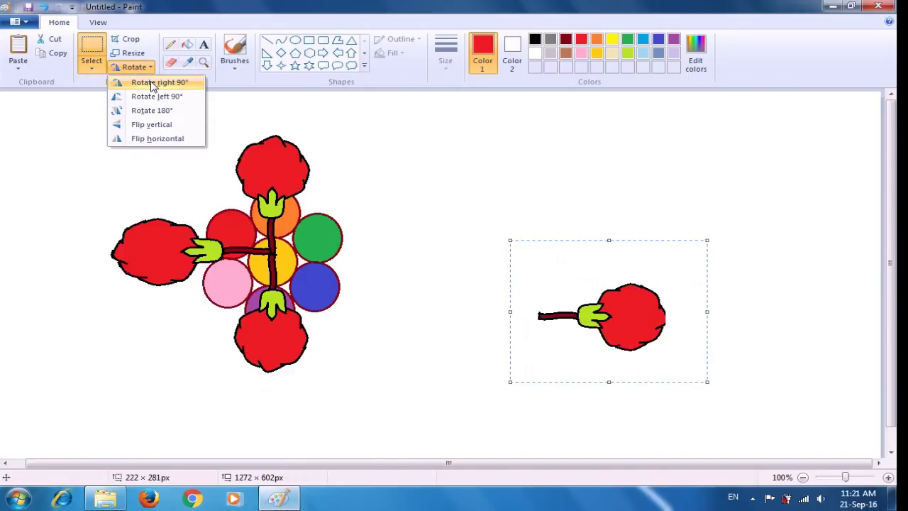
click(151, 96)
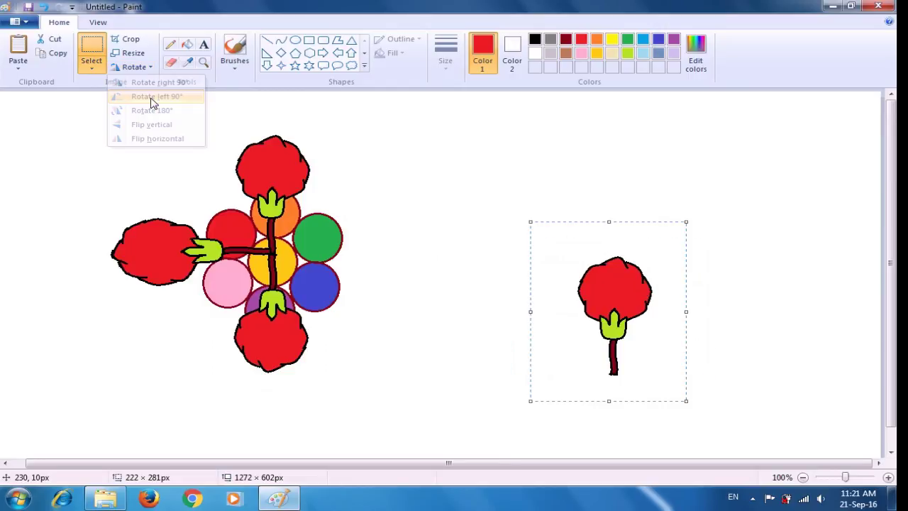
click(148, 67)
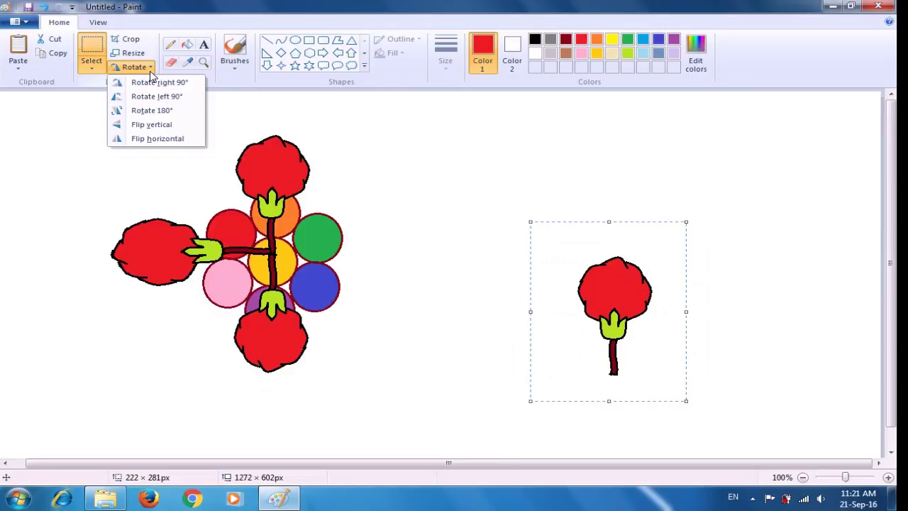
click(152, 83)
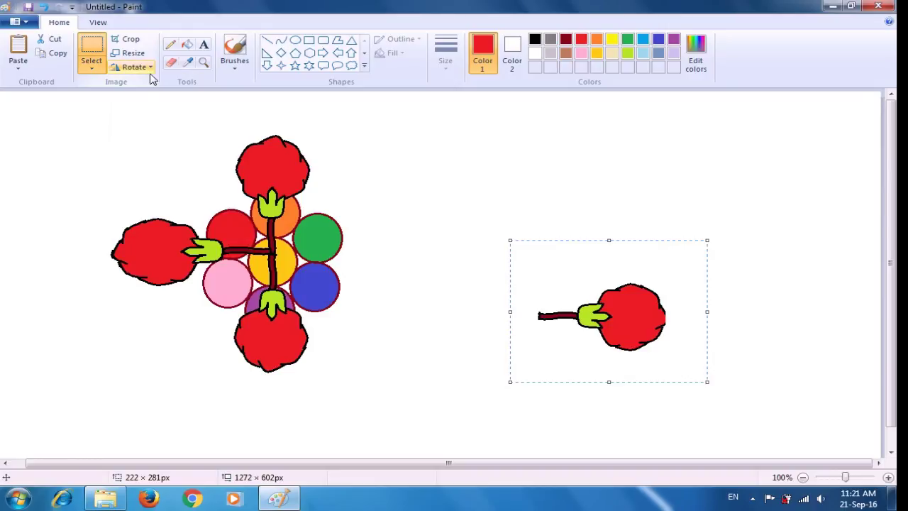
Rotate the pasted flower right 90° four times through one full turn.
click(145, 68)
click(151, 83)
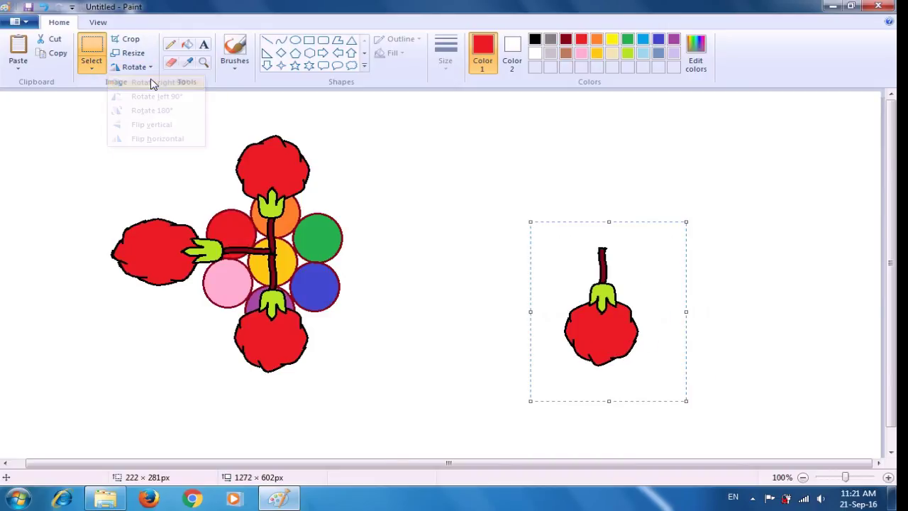
click(146, 69)
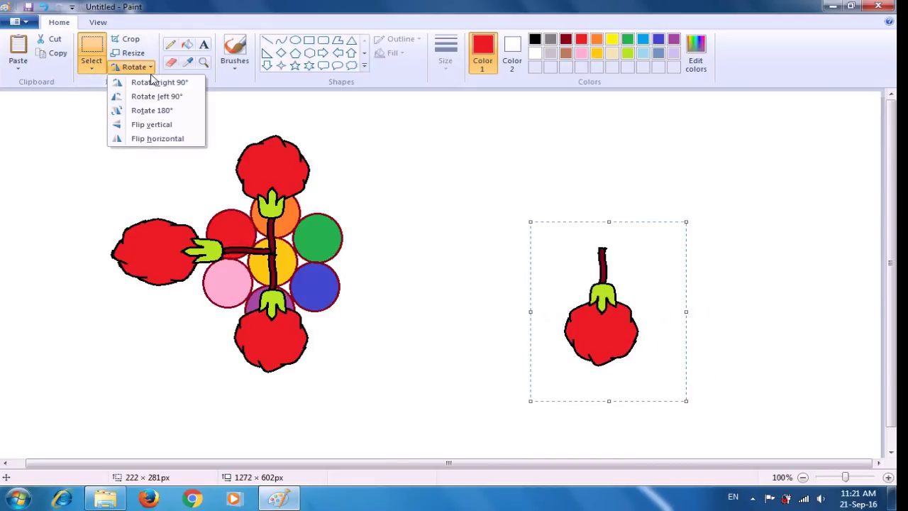
click(151, 83)
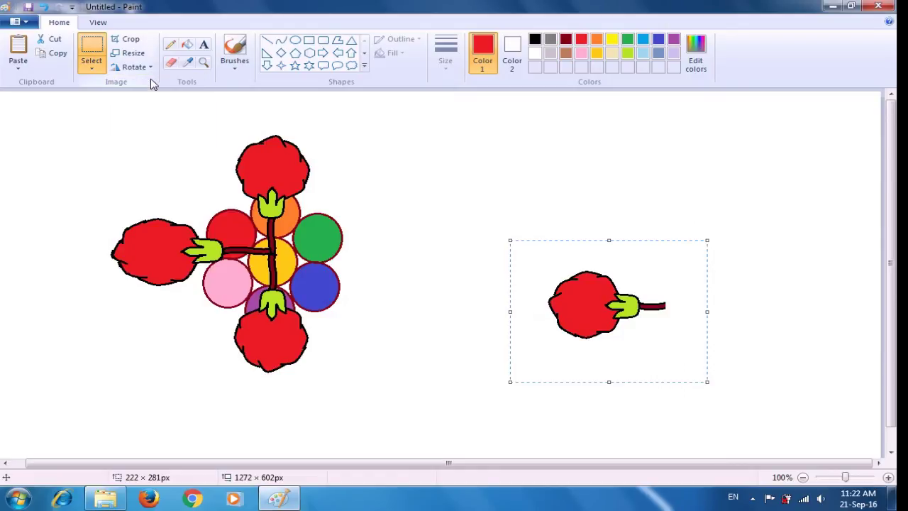
click(152, 70)
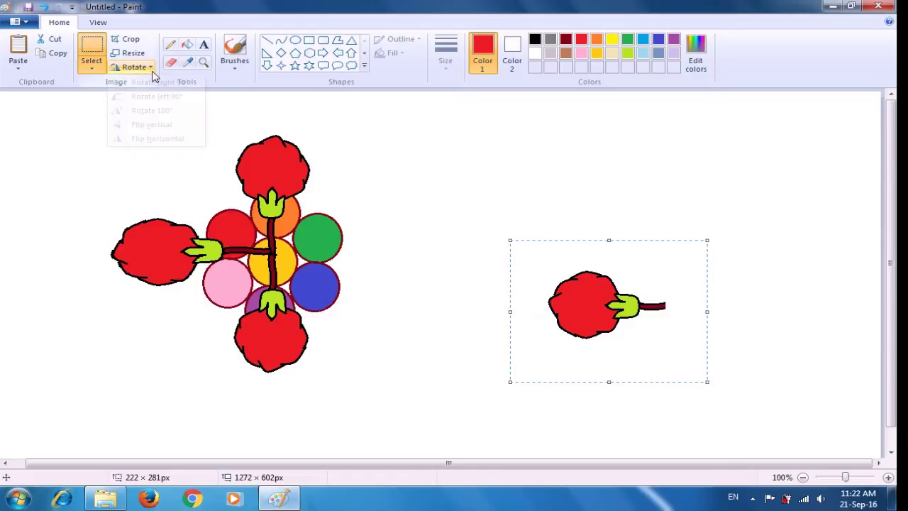
click(151, 68)
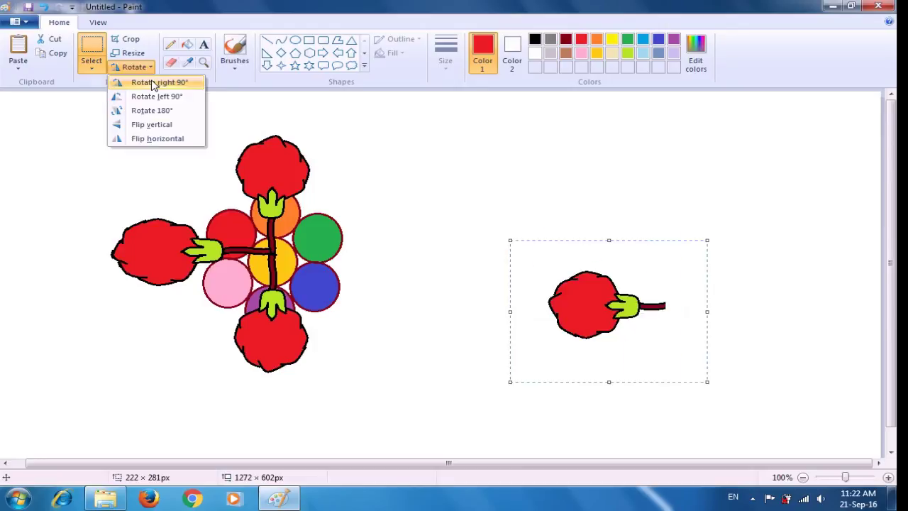
click(153, 83)
click(149, 67)
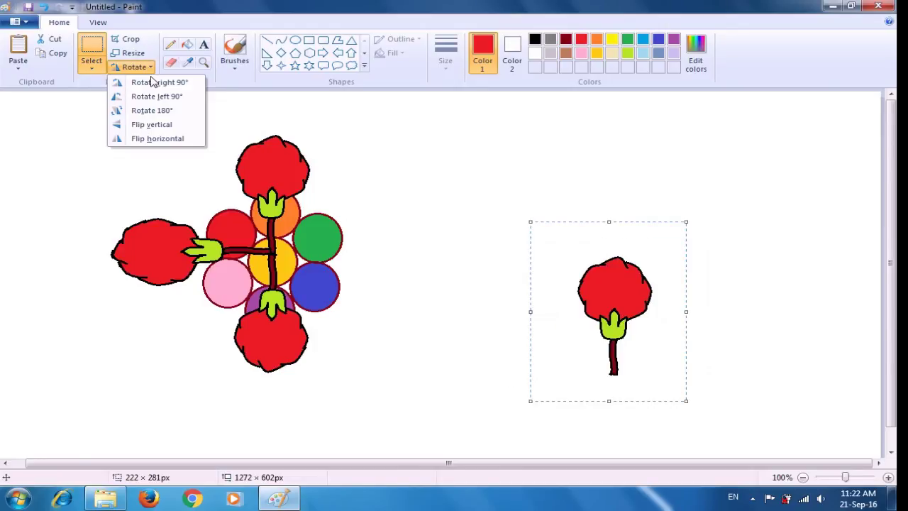
click(152, 82)
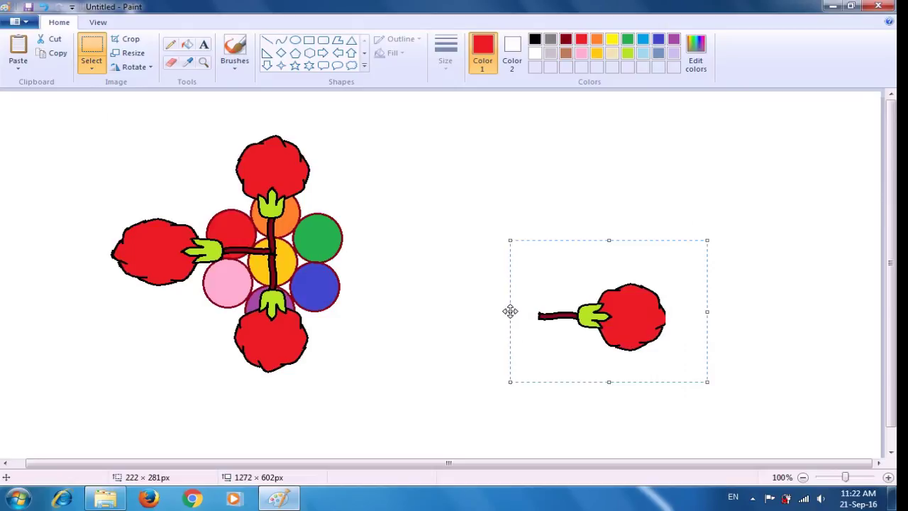
Stretch the sideways flower to about 305 px wide and place it right of the circle ring, its stem joining the others at the center.
drag(509, 312, 304, 265)
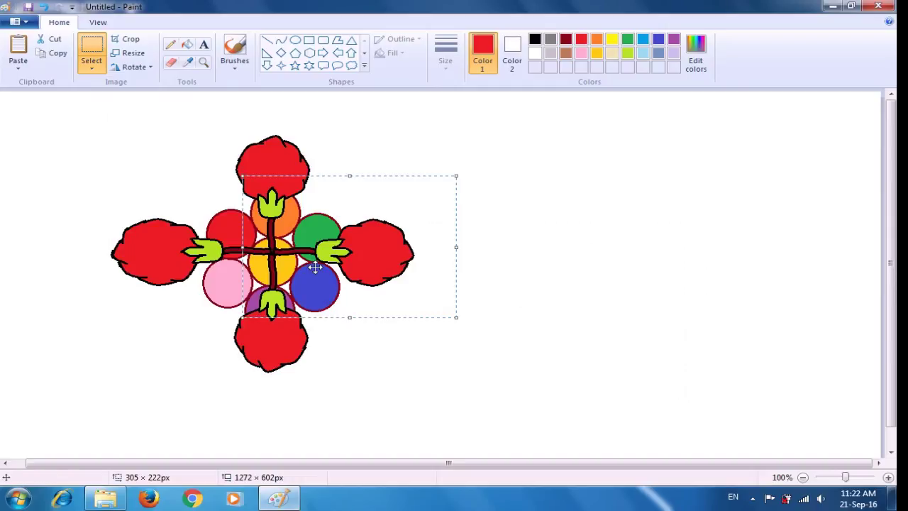
click(520, 270)
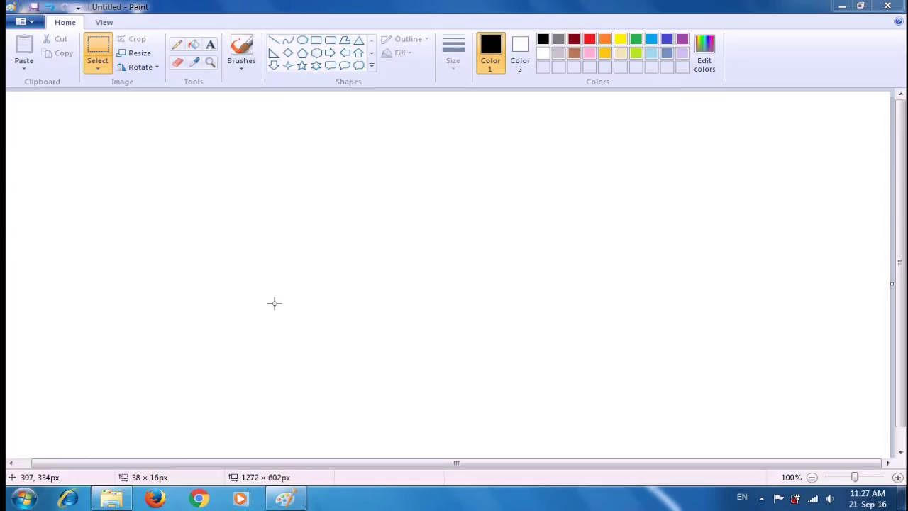
On the blank canvas, draw the left neck line and pointed left wing of a penguin with black curves.
click(287, 40)
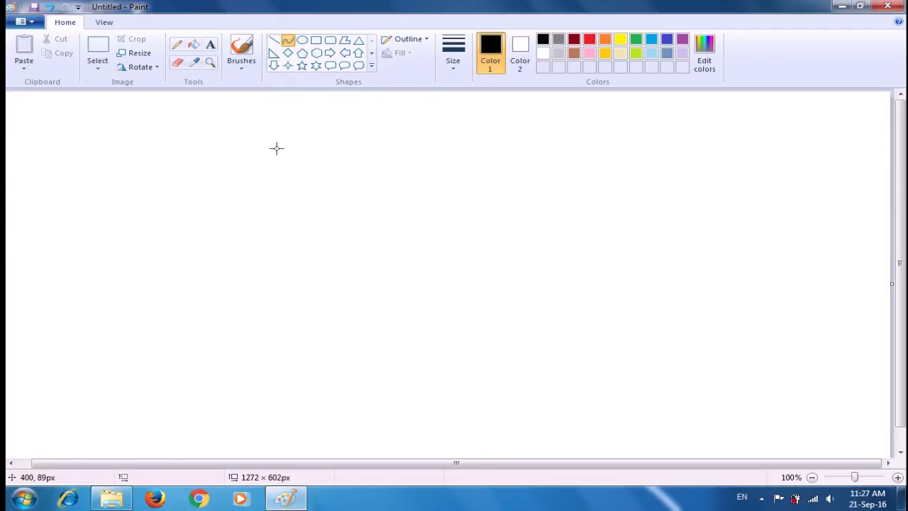
drag(297, 165, 293, 186)
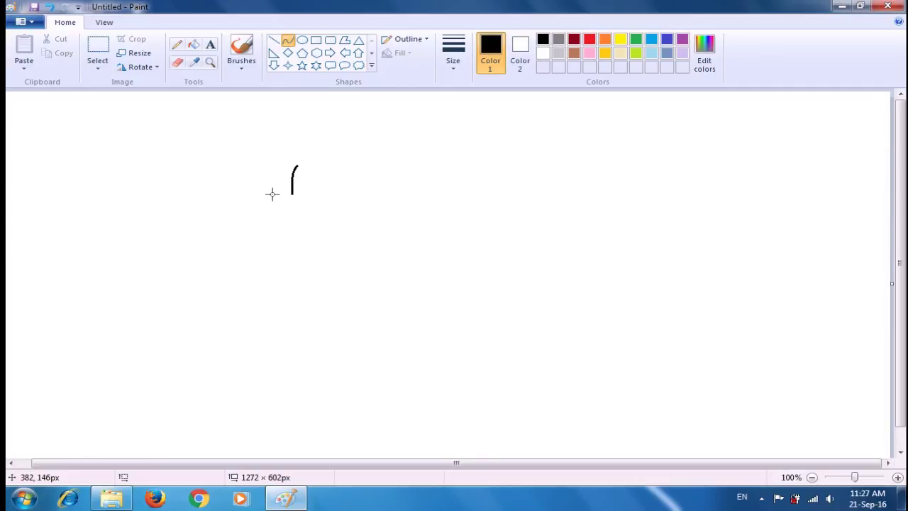
drag(291, 196, 261, 209)
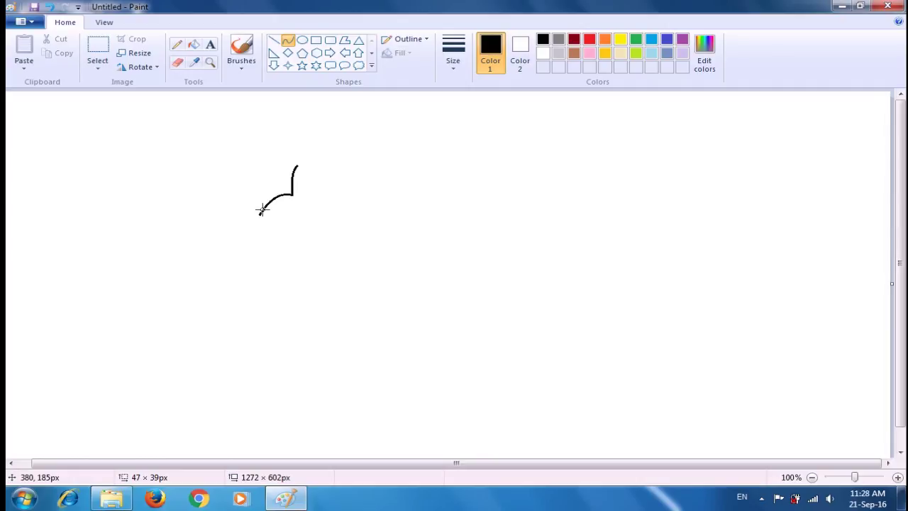
mouse_move(261, 209)
mouse_down()
mouse_move(296, 205)
mouse_move(281, 204)
mouse_up()
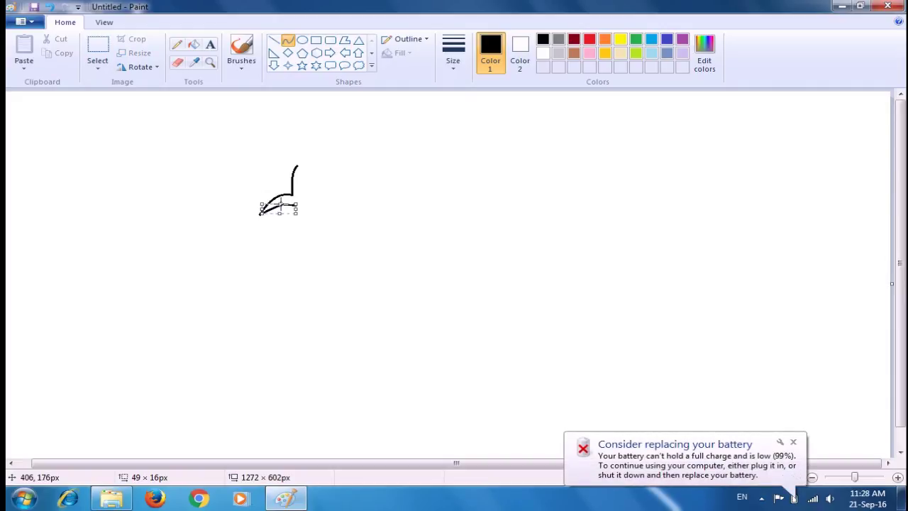
click(280, 235)
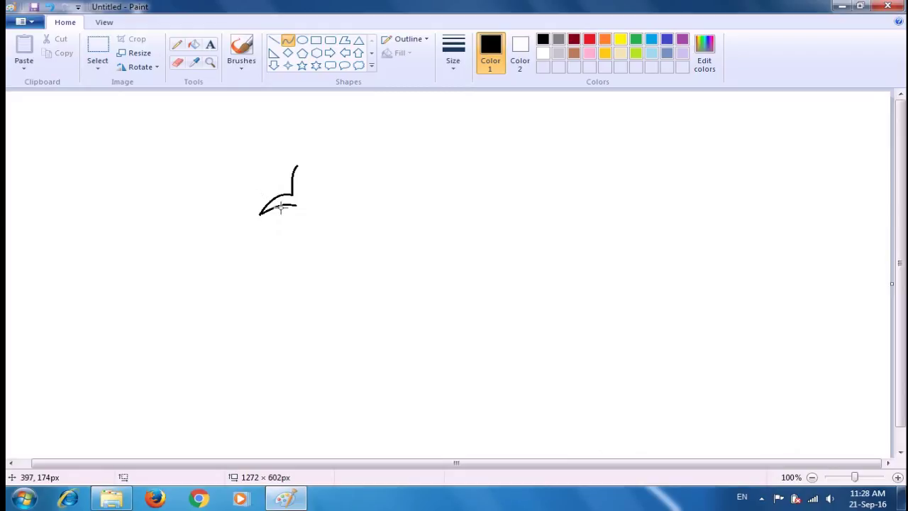
Draw an outward-bulging curve about 105 px tall from the wing downward as the left side of the belly.
drag(294, 202, 272, 245)
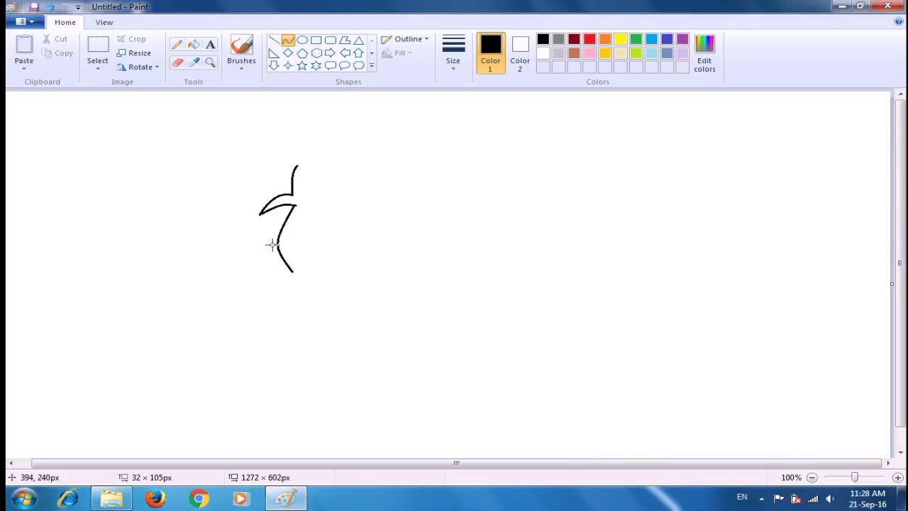
click(272, 244)
click(242, 243)
Draw the left foot below the belly with short joined curves, ending at the middle of the body.
mouse_move(291, 269)
mouse_down()
mouse_move(280, 287)
mouse_move(279, 280)
mouse_up()
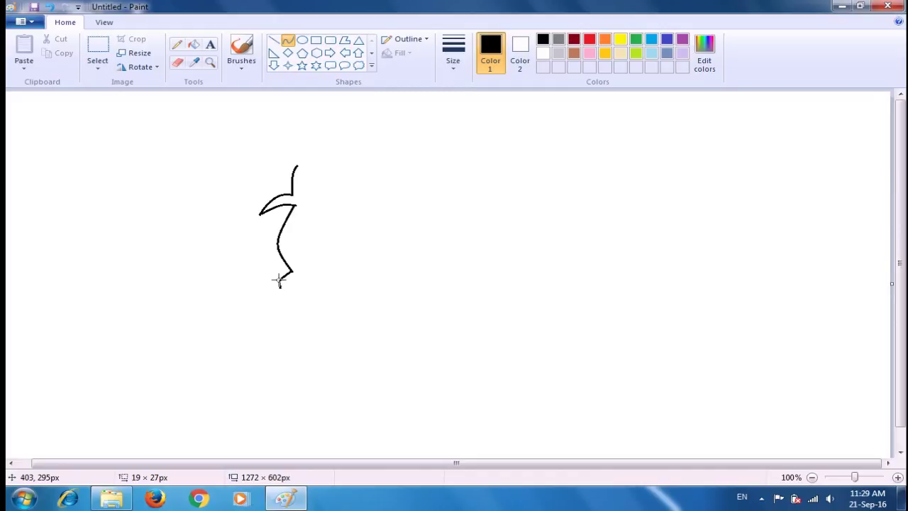
drag(251, 269, 293, 287)
click(220, 287)
drag(298, 290, 320, 276)
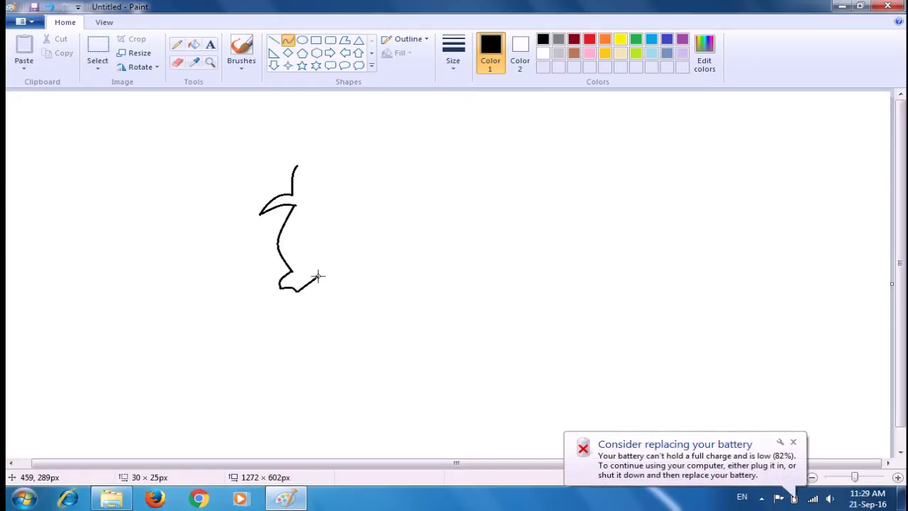
drag(317, 278, 300, 277)
click(229, 260)
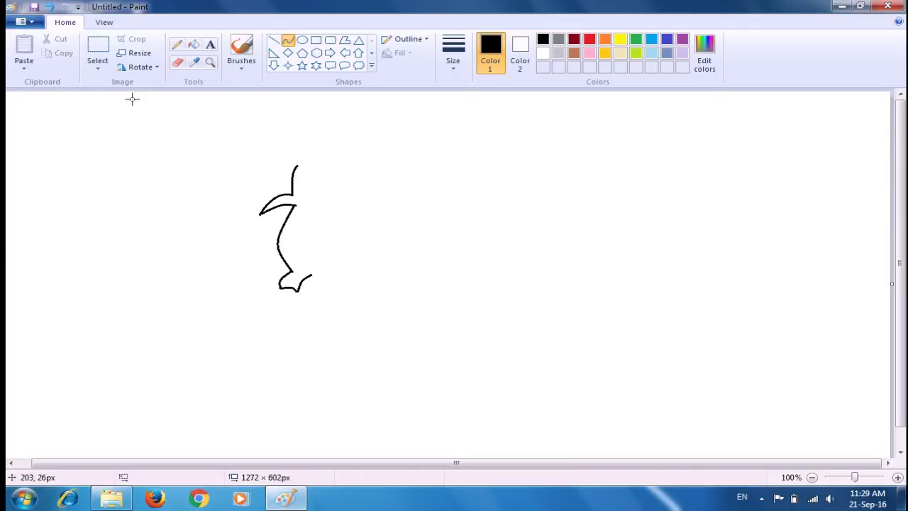
Copy the half outline with a rectangular selection of about 139 × 272 px and paste a duplicate.
click(99, 65)
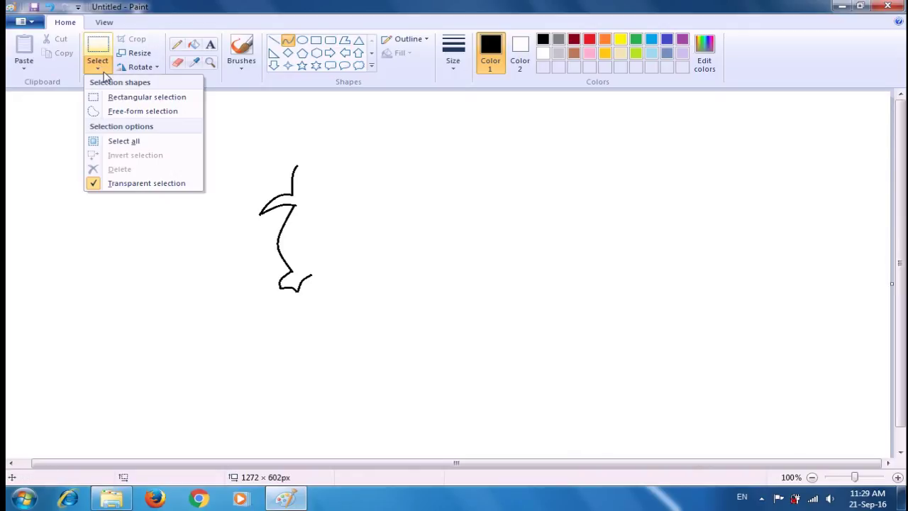
click(117, 100)
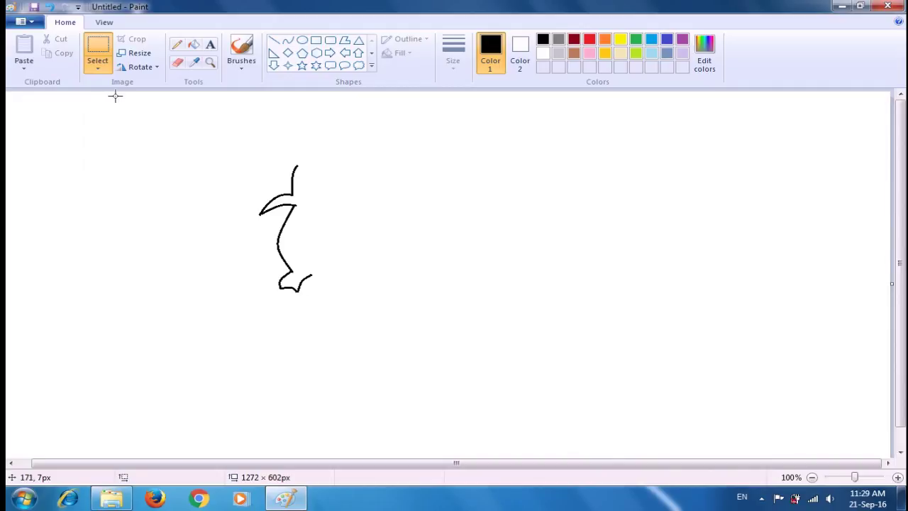
mouse_move(239, 144)
mouse_down()
mouse_move(233, 207)
mouse_move(260, 296)
mouse_move(310, 329)
mouse_move(334, 327)
mouse_move(337, 315)
mouse_up()
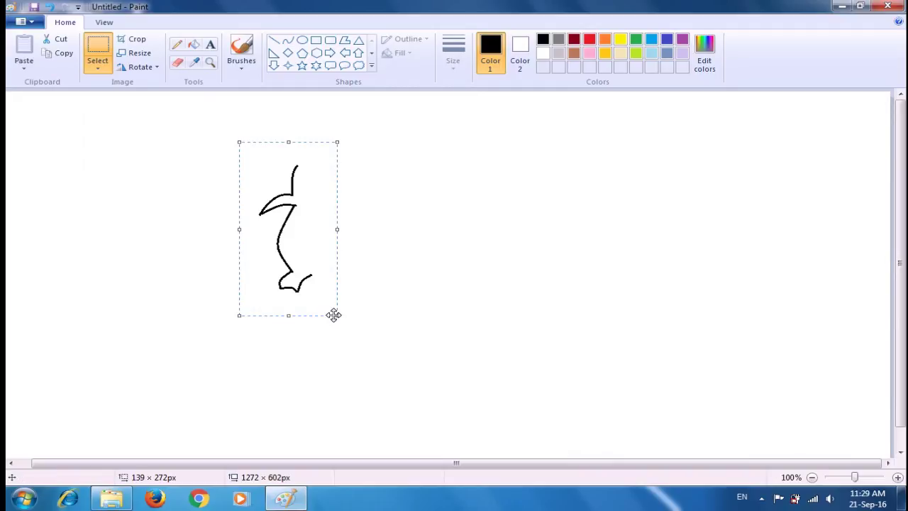
key(ctrl+c)
key(ctrl+v)
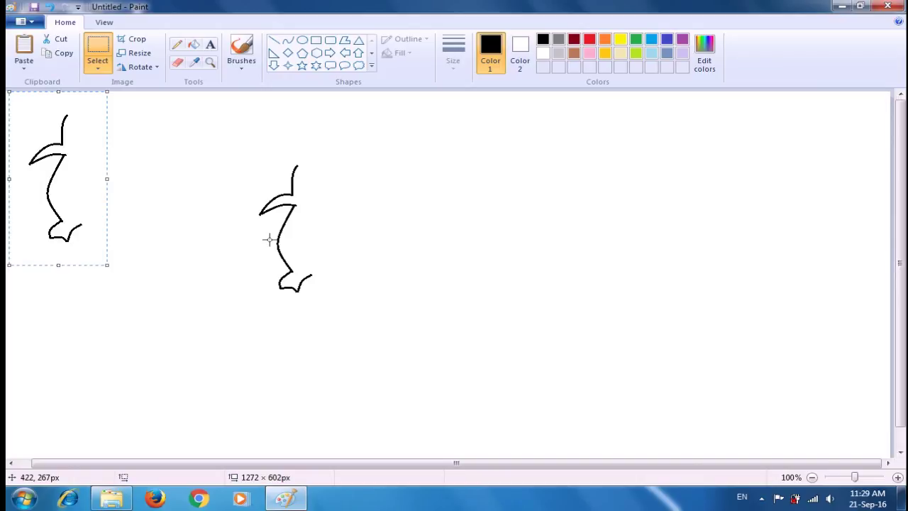
Flip the pasted half horizontally and align it with the original so the feet meet in the middle.
click(160, 69)
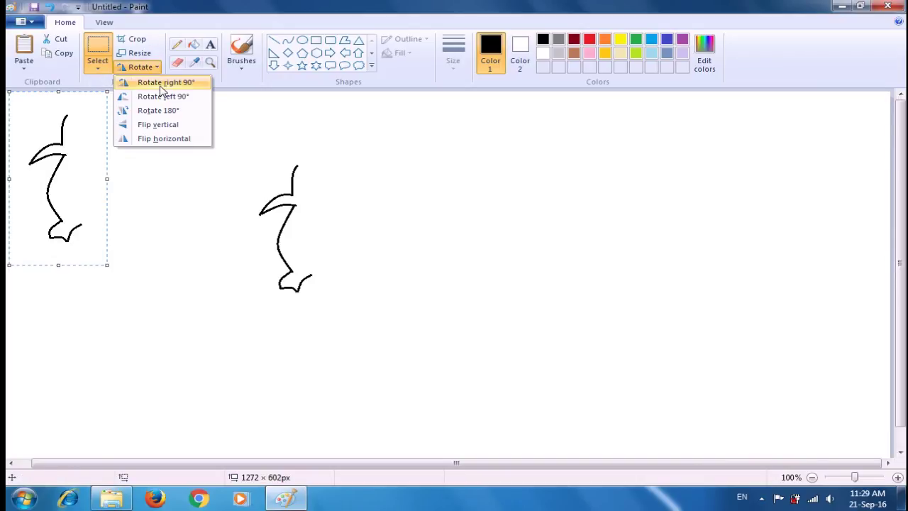
click(160, 140)
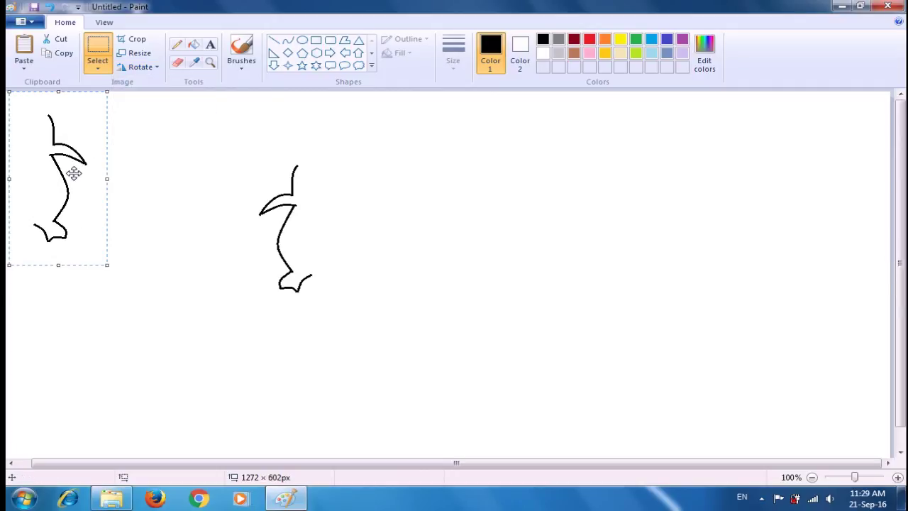
mouse_move(50, 181)
mouse_down()
mouse_move(214, 227)
mouse_move(323, 233)
mouse_up()
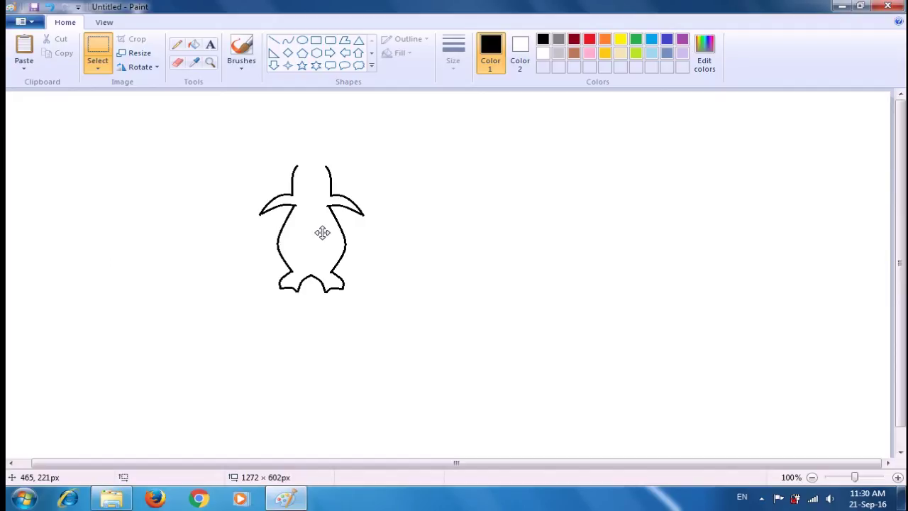
drag(322, 233, 322, 232)
click(430, 212)
Close the top of the head with two curves joining the left and right neck lines.
click(288, 40)
drag(294, 169, 303, 151)
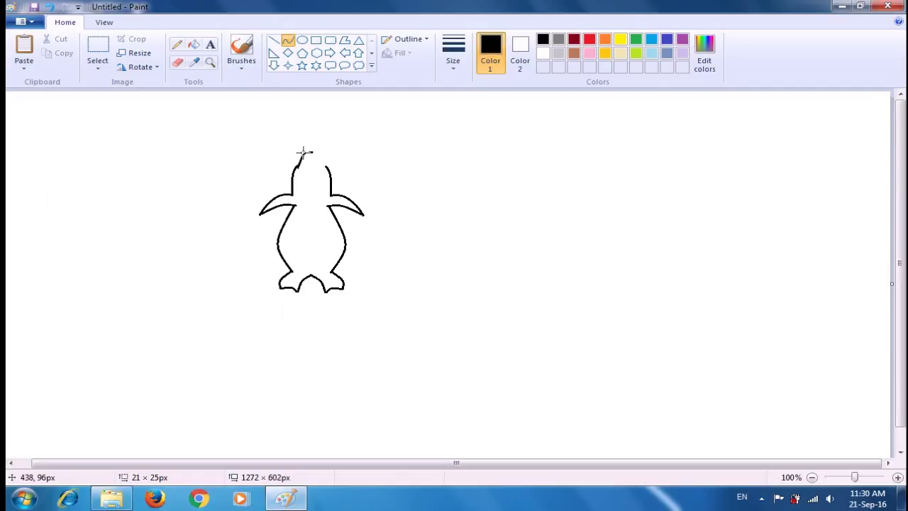
drag(303, 151, 324, 160)
drag(325, 161, 325, 157)
click(325, 156)
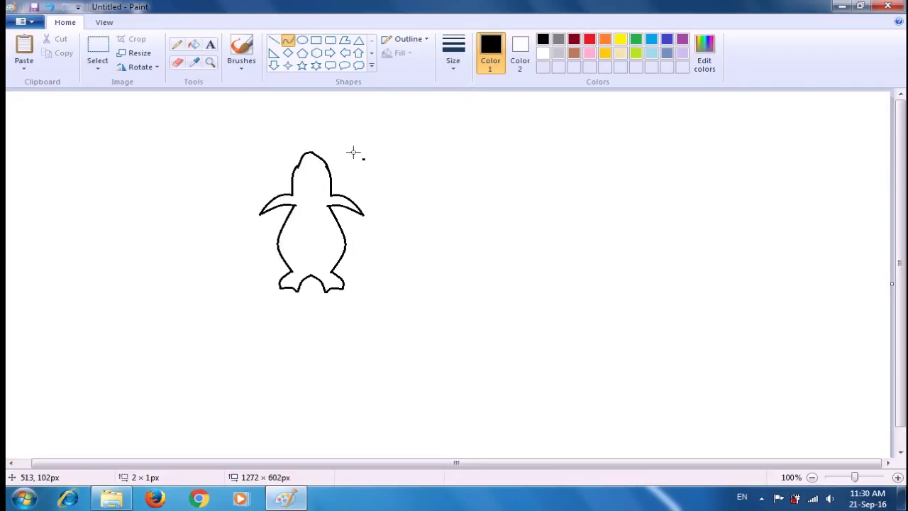
Spray small black Airbrush spots across the penguin's head, wings, belly and feet.
click(250, 73)
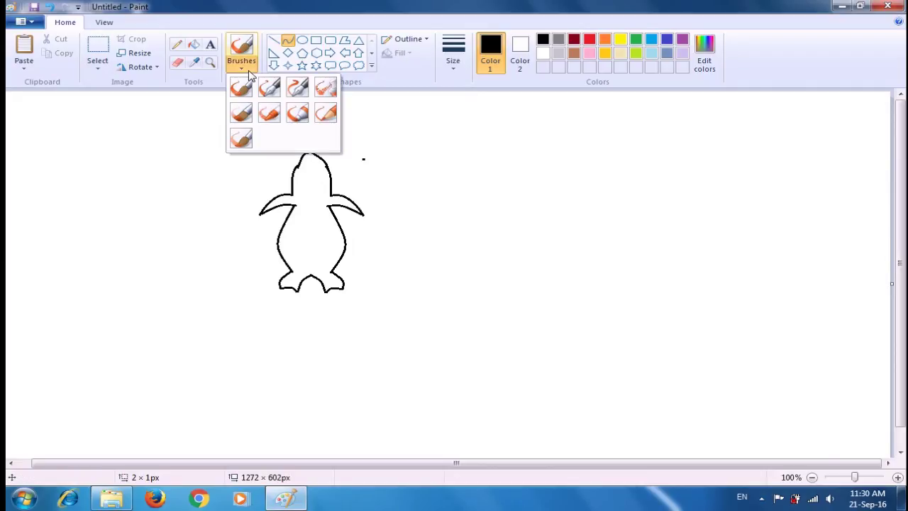
click(330, 88)
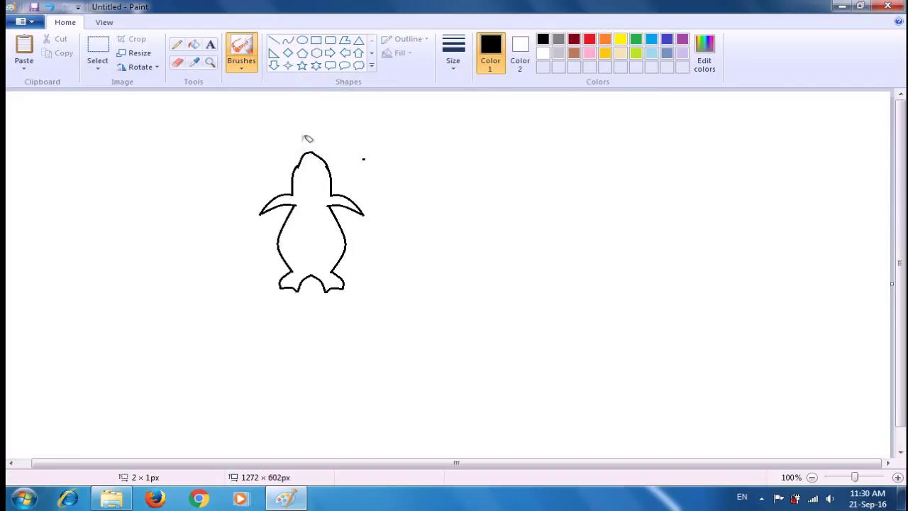
click(304, 169)
click(318, 178)
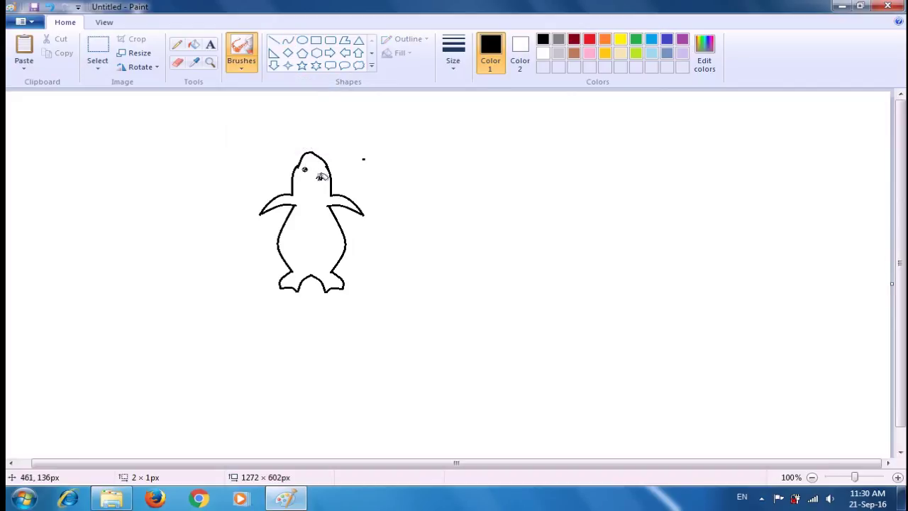
click(307, 183)
click(317, 193)
click(295, 202)
click(327, 201)
click(343, 204)
click(305, 213)
click(314, 223)
click(322, 211)
click(326, 228)
click(298, 233)
click(287, 250)
click(303, 255)
click(315, 244)
click(332, 240)
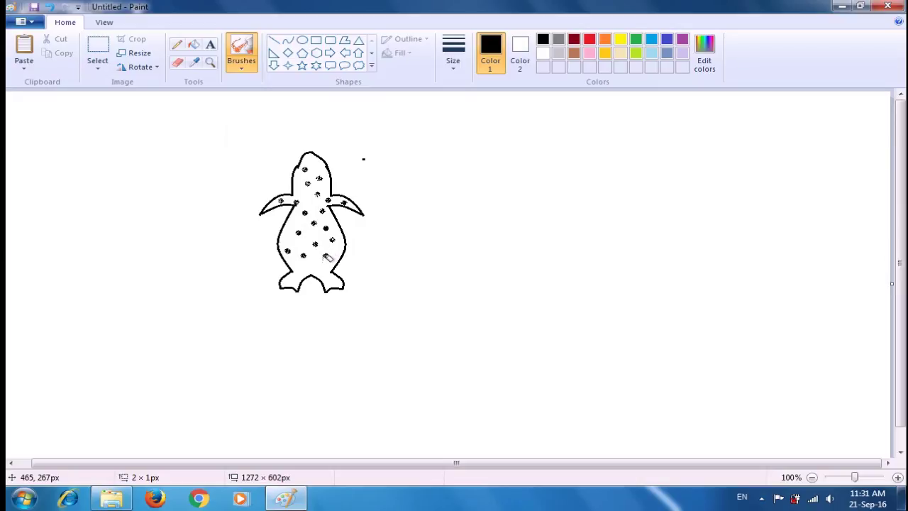
click(325, 256)
click(322, 270)
click(329, 280)
click(305, 265)
click(301, 220)
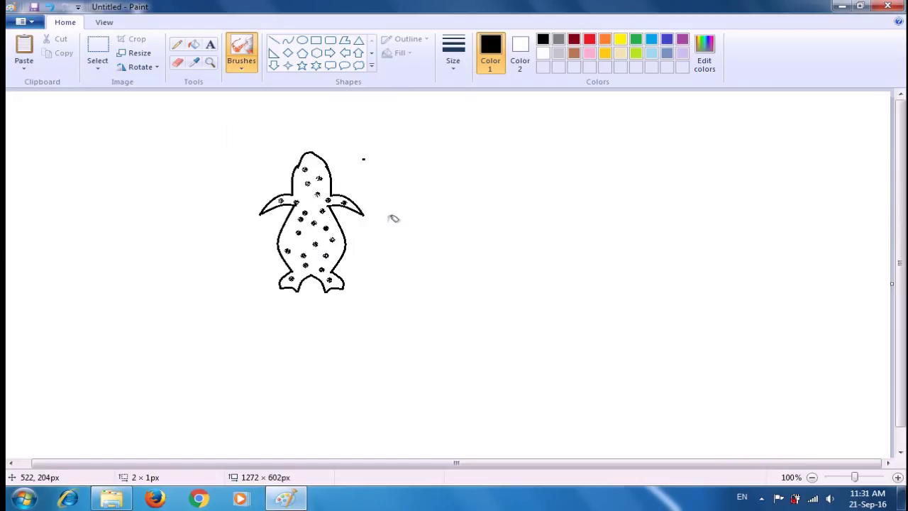